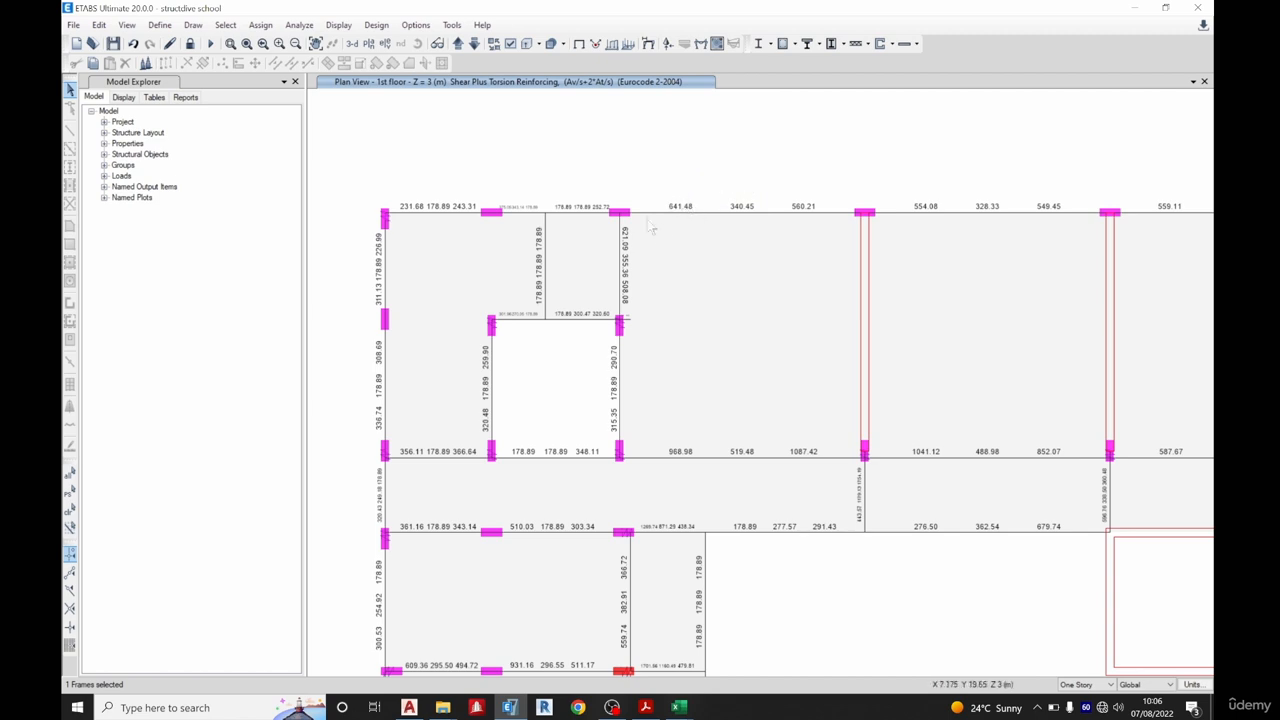
Switch from the ETABS floor plan to the ETABS SHEAR.xlsx workbook in Excel and review the beam width, depth and bar diameter entries.
scroll(383, 220, "up", 3)
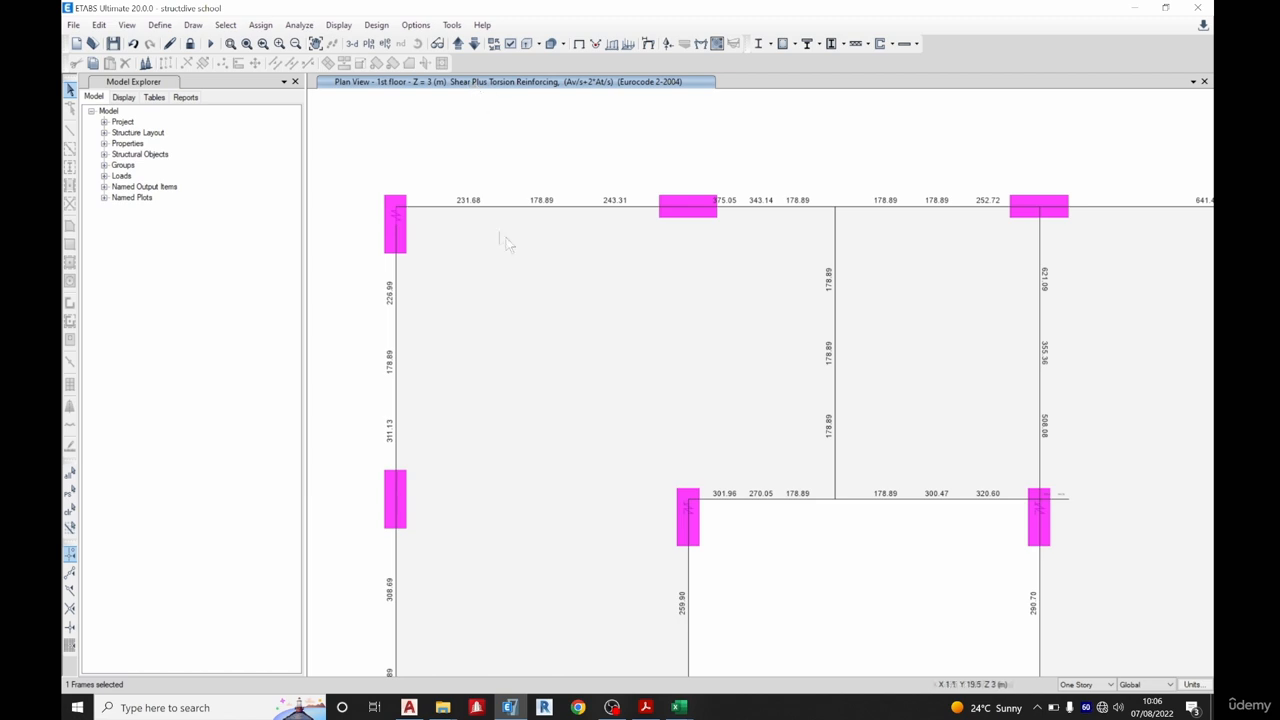
mouse_move(679, 707)
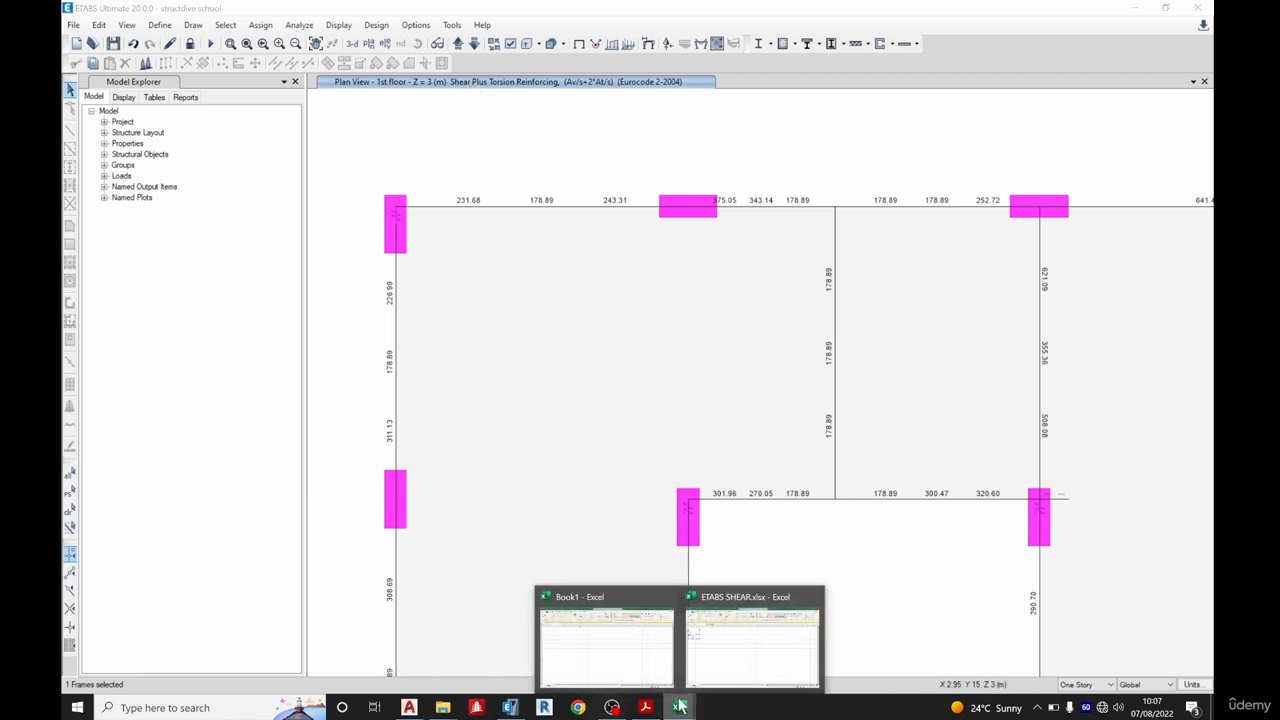
left_click(717, 643)
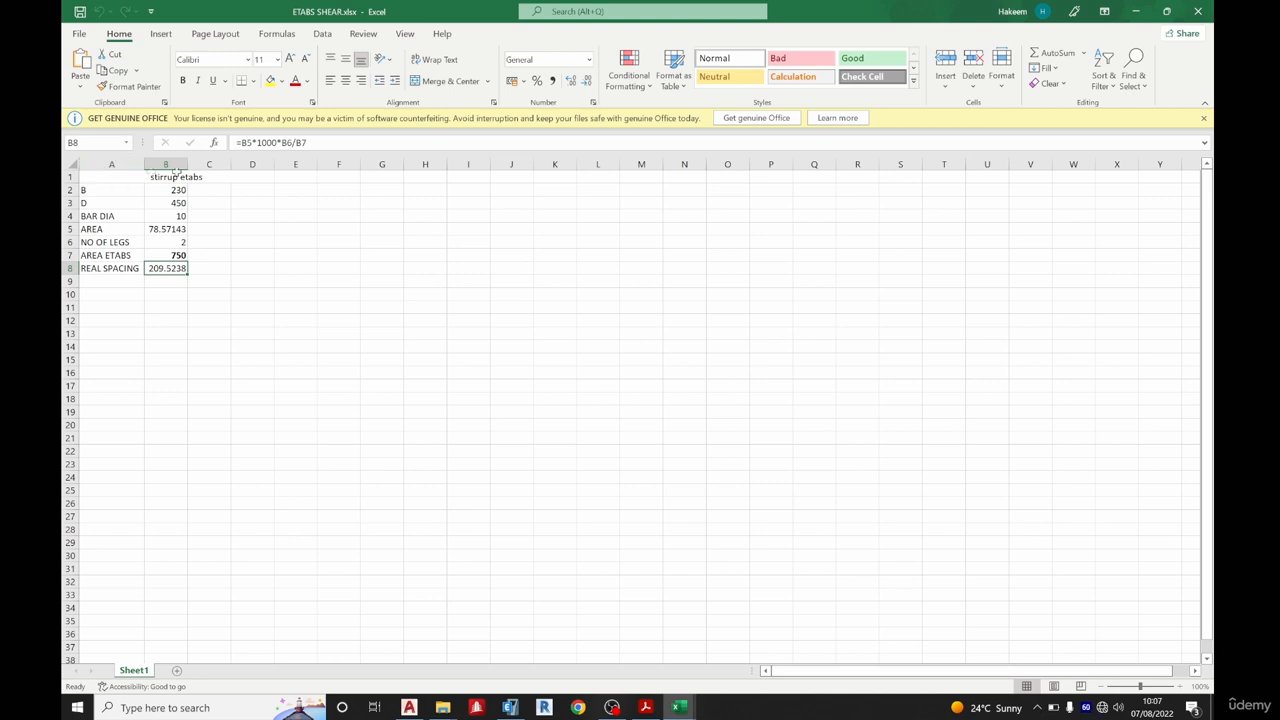
left_click(101, 190)
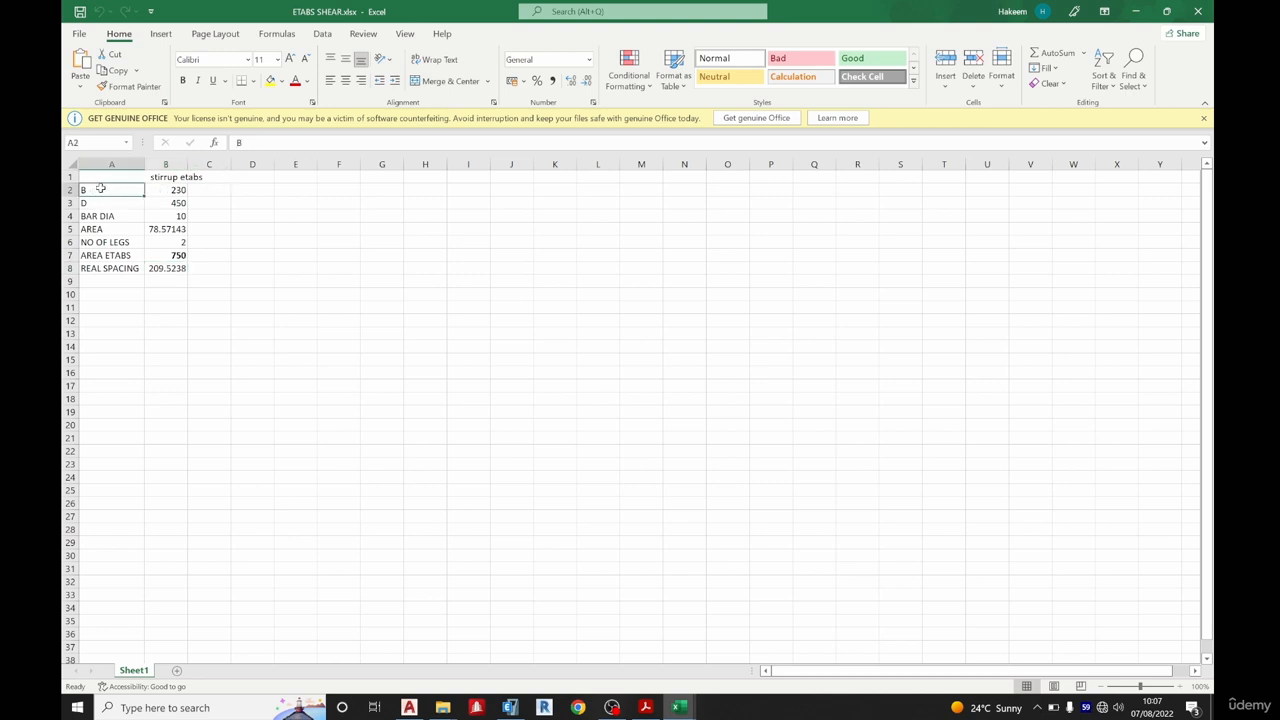
left_click(98, 205)
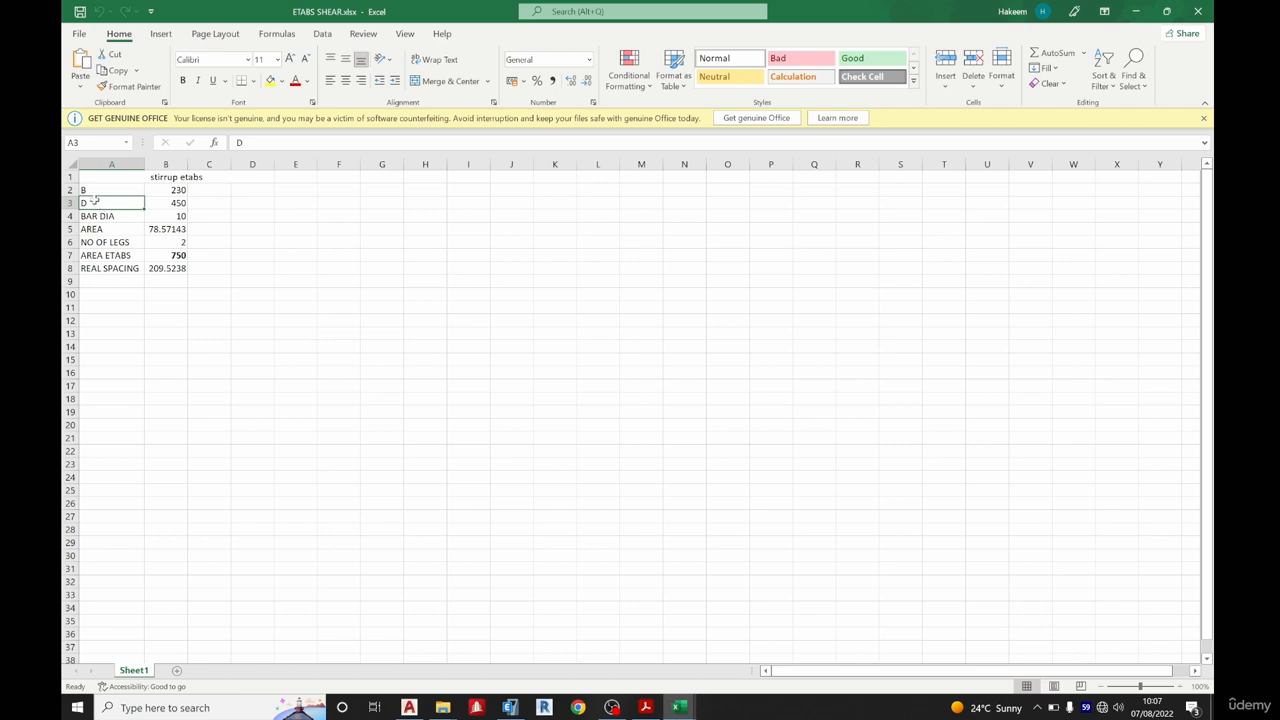
left_click(168, 203)
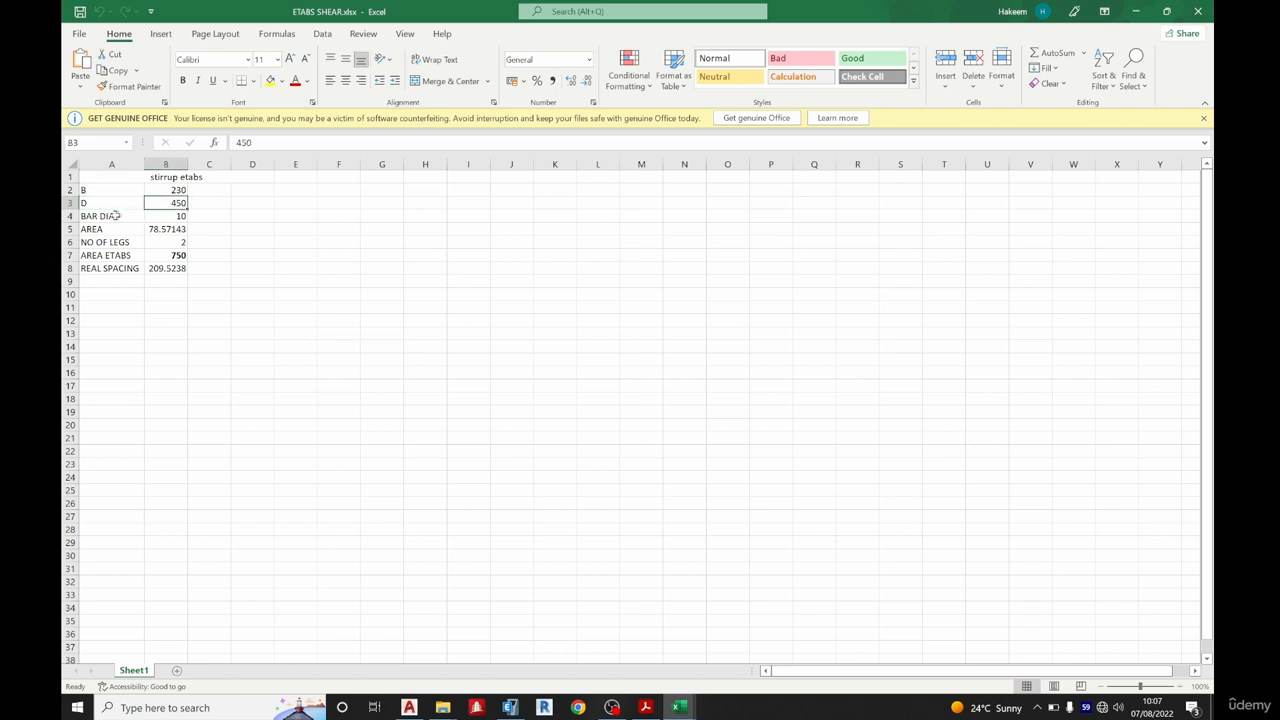
left_click(111, 215)
left_click(152, 215)
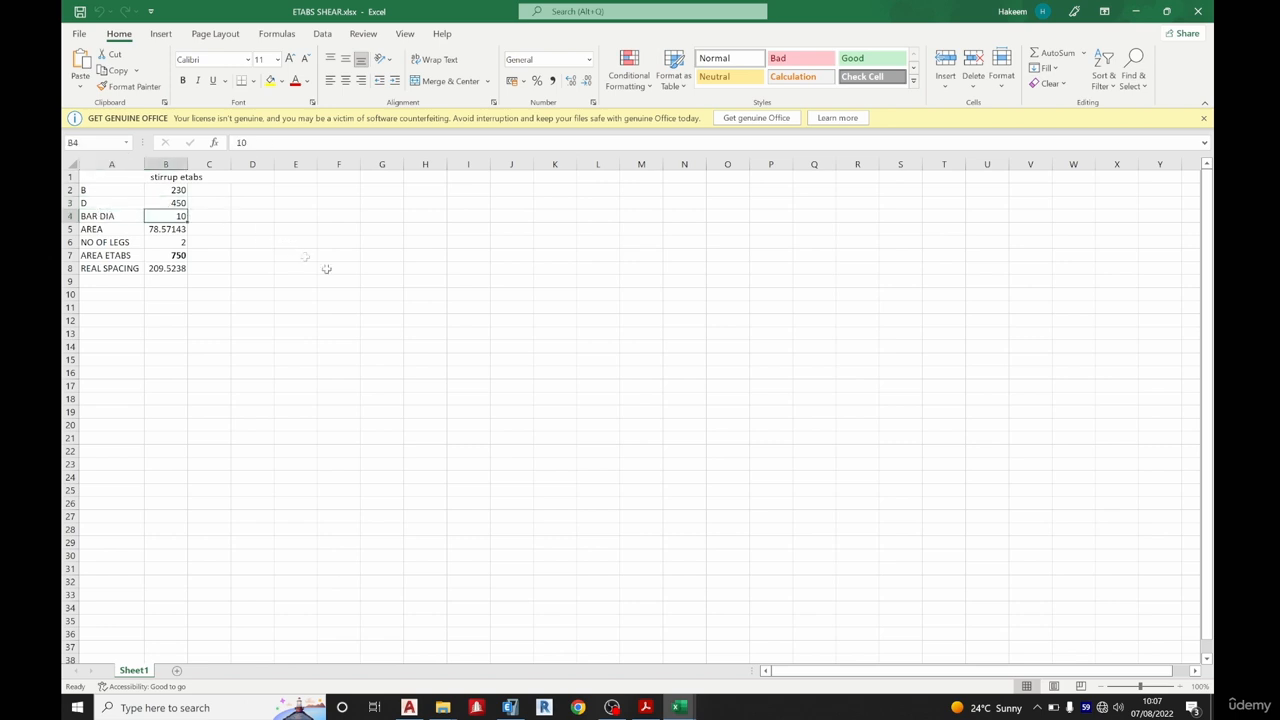
Check the ETABS plan once more, then examine the stirrup area formula and its bar diameter input in ETABS SHEAR.xlsx.
left_click(510, 707)
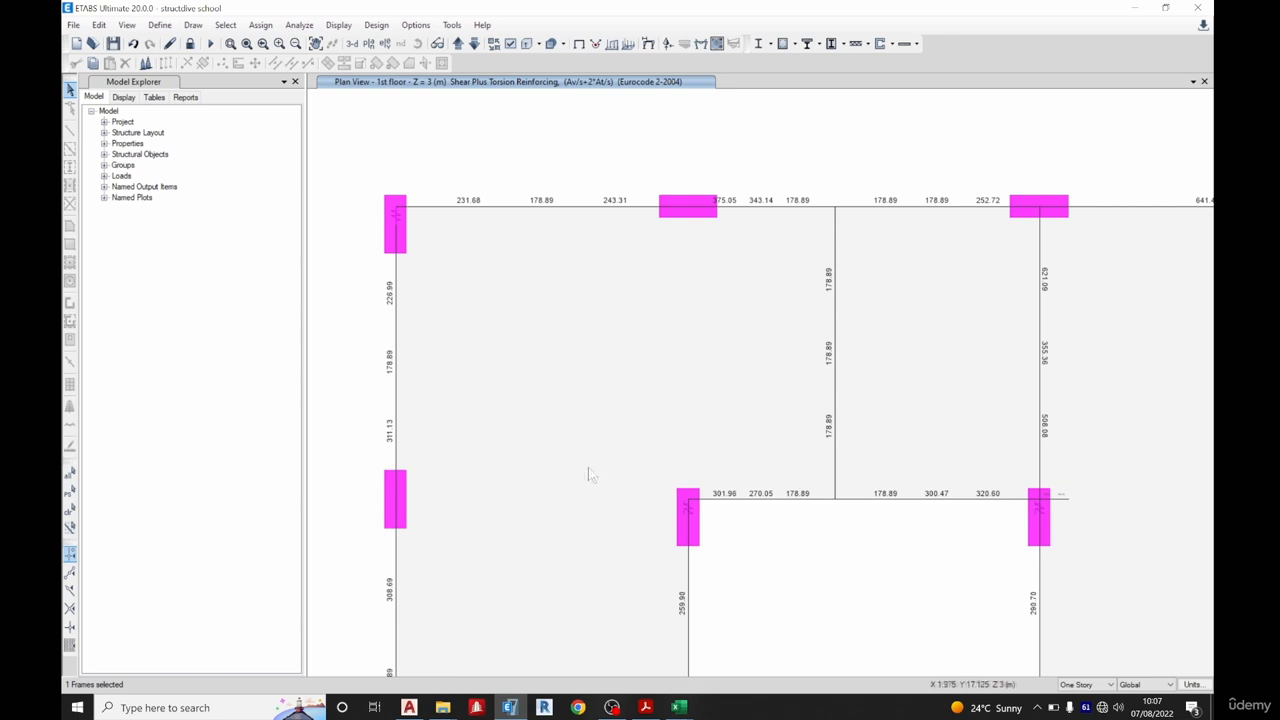
mouse_move(679, 710)
left_click(714, 645)
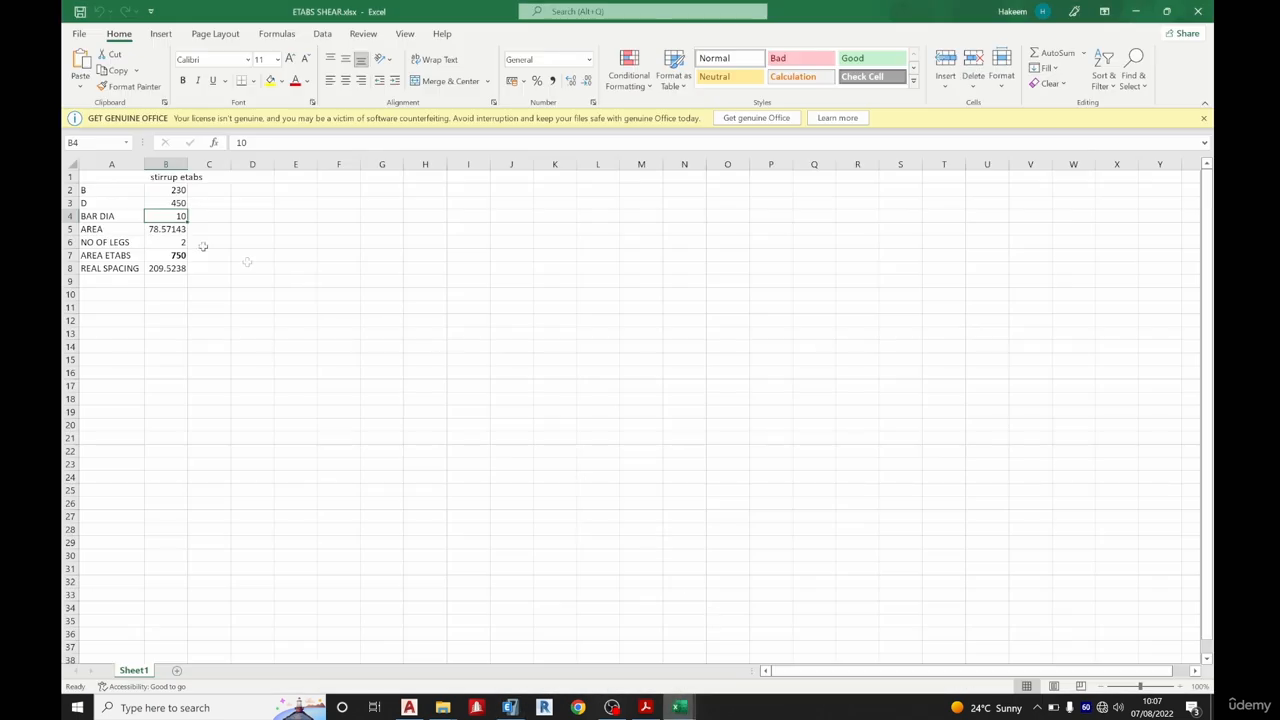
left_click(176, 229)
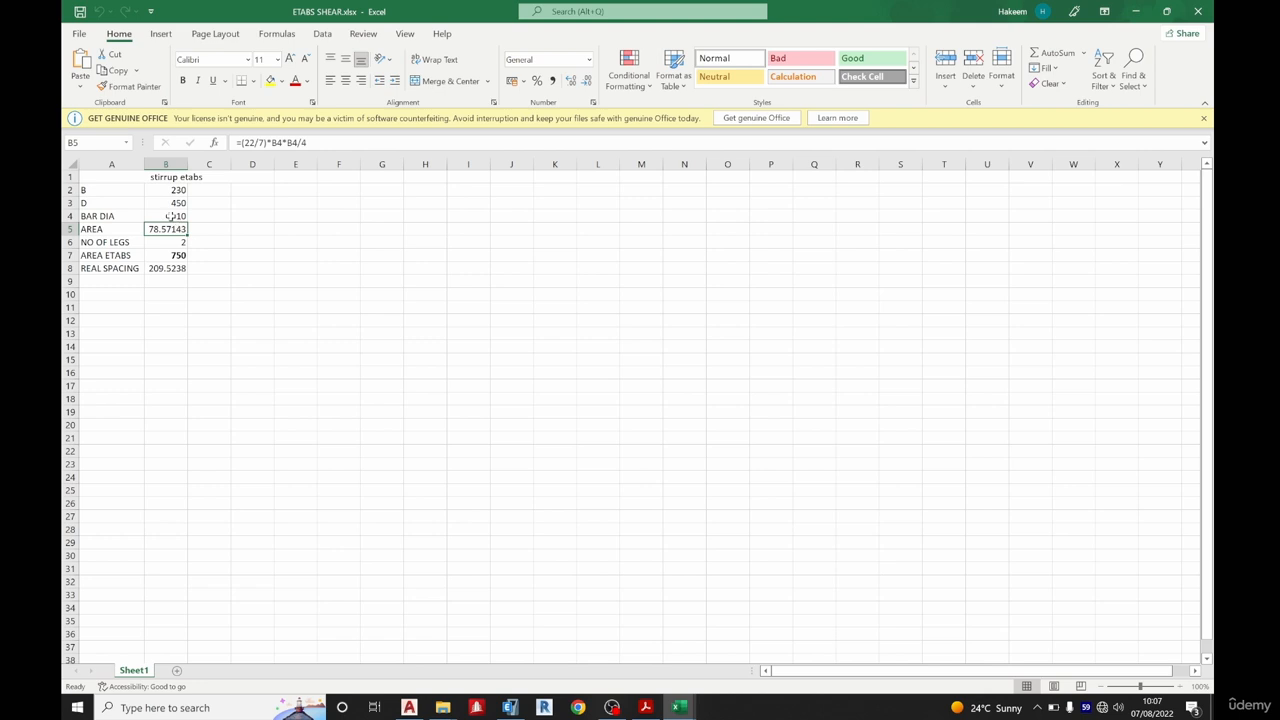
left_click(171, 216)
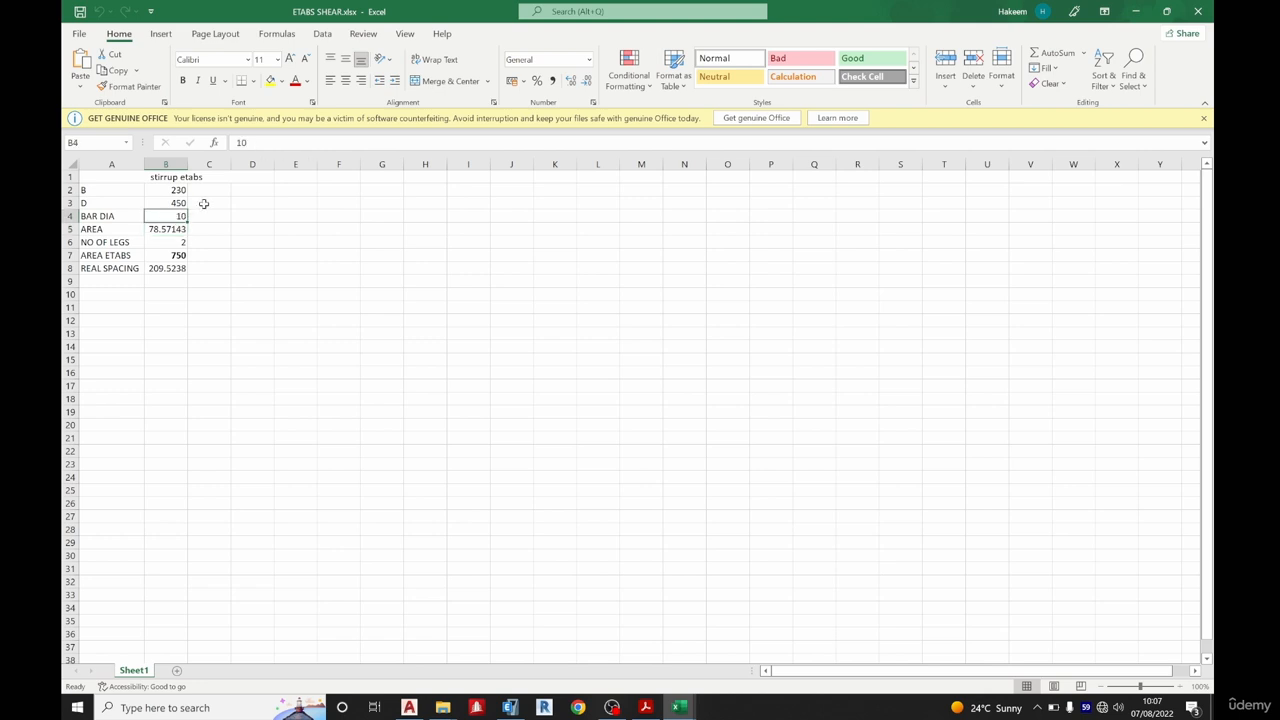
left_click(161, 235)
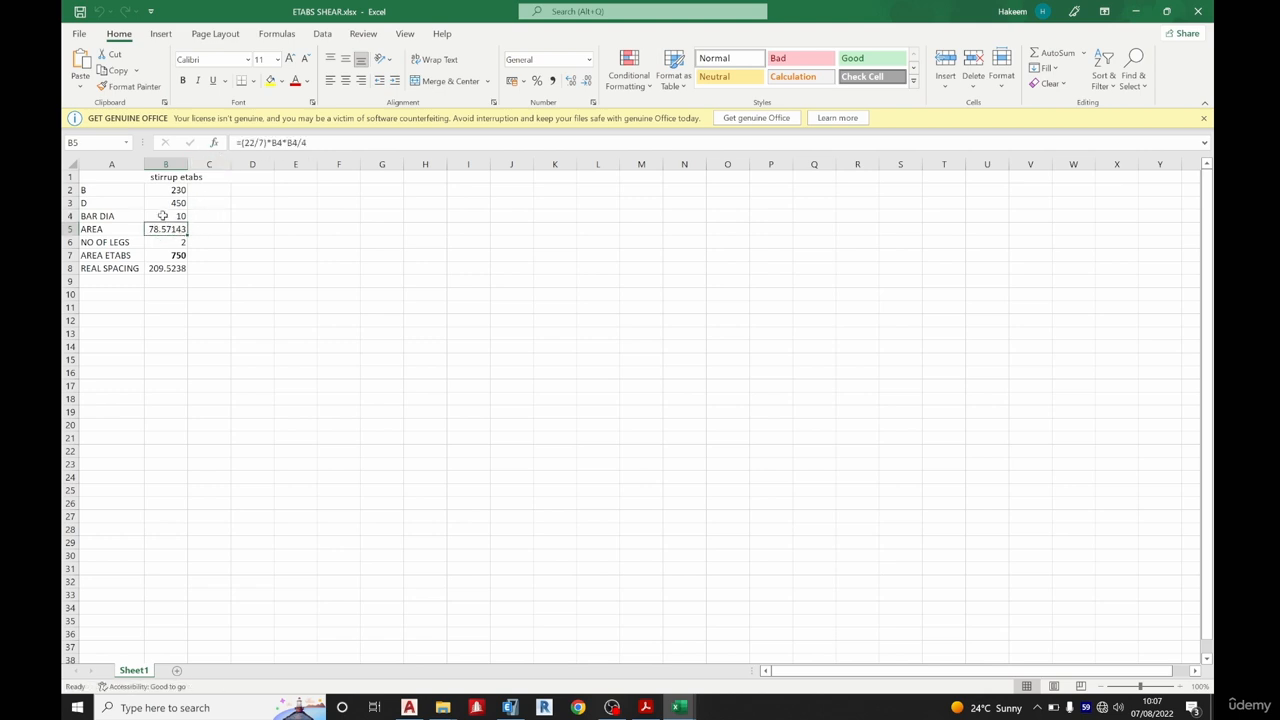
Try stirrup bar diameters of 16, 12 and 10 in the BAR DIA cell.
left_click(162, 216)
type("16")
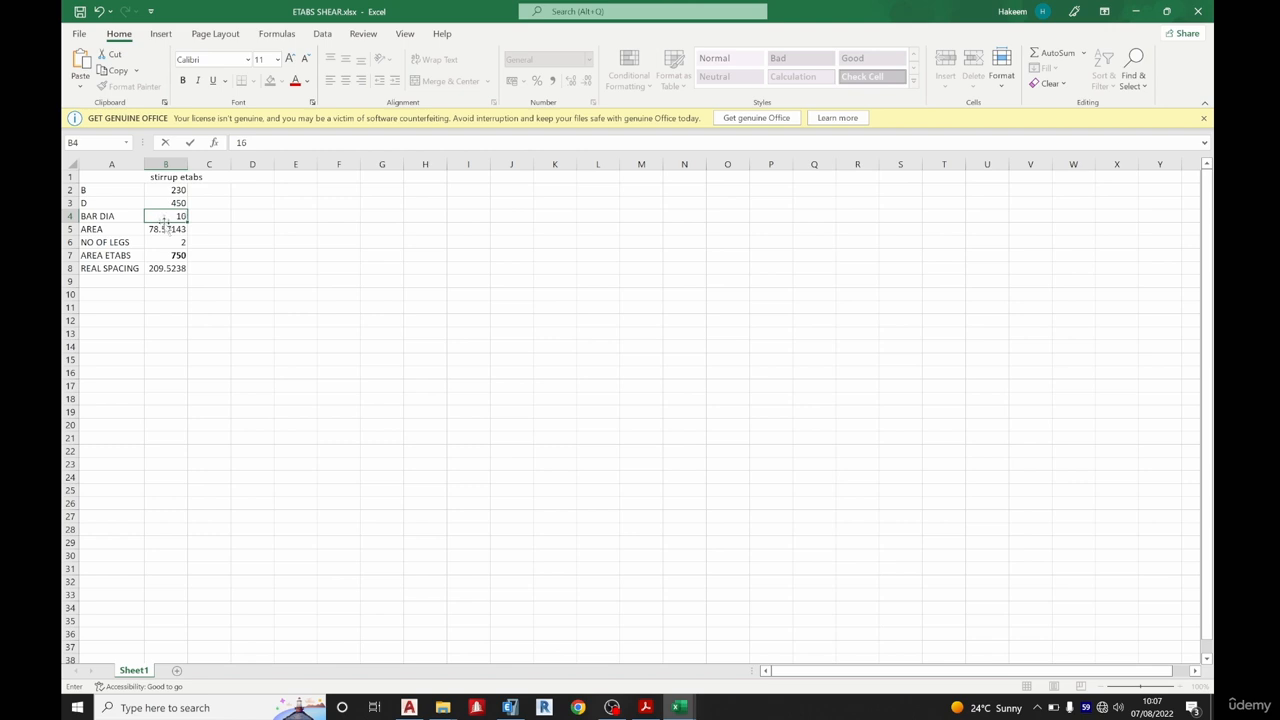
key("Return")
left_click(172, 216)
type("1")
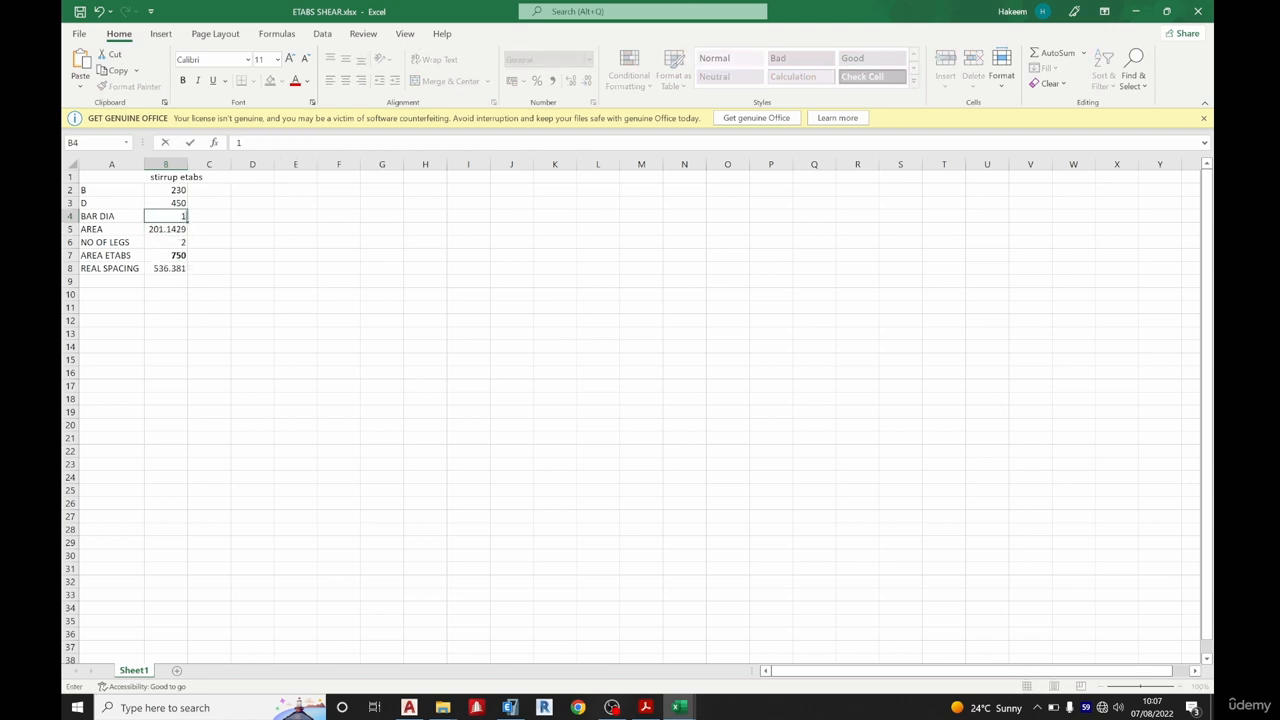
type("2")
key("Return")
left_click(172, 216)
type("1")
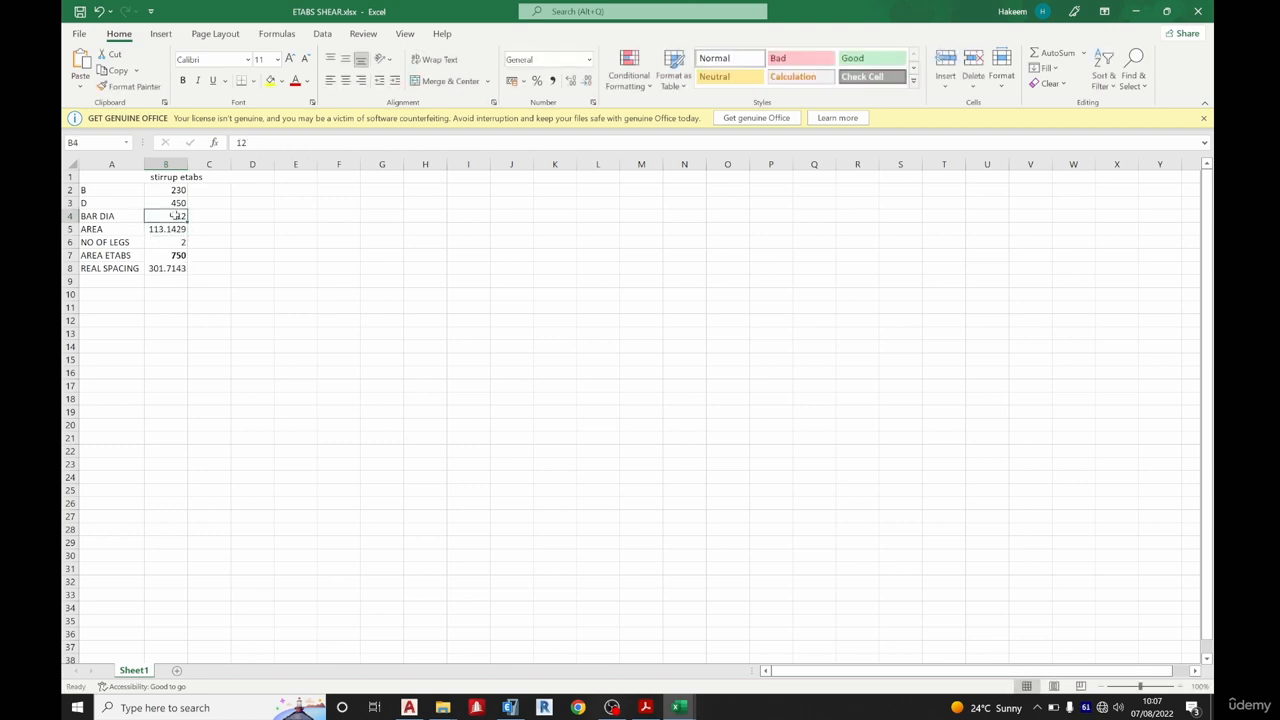
type("0")
key("Return")
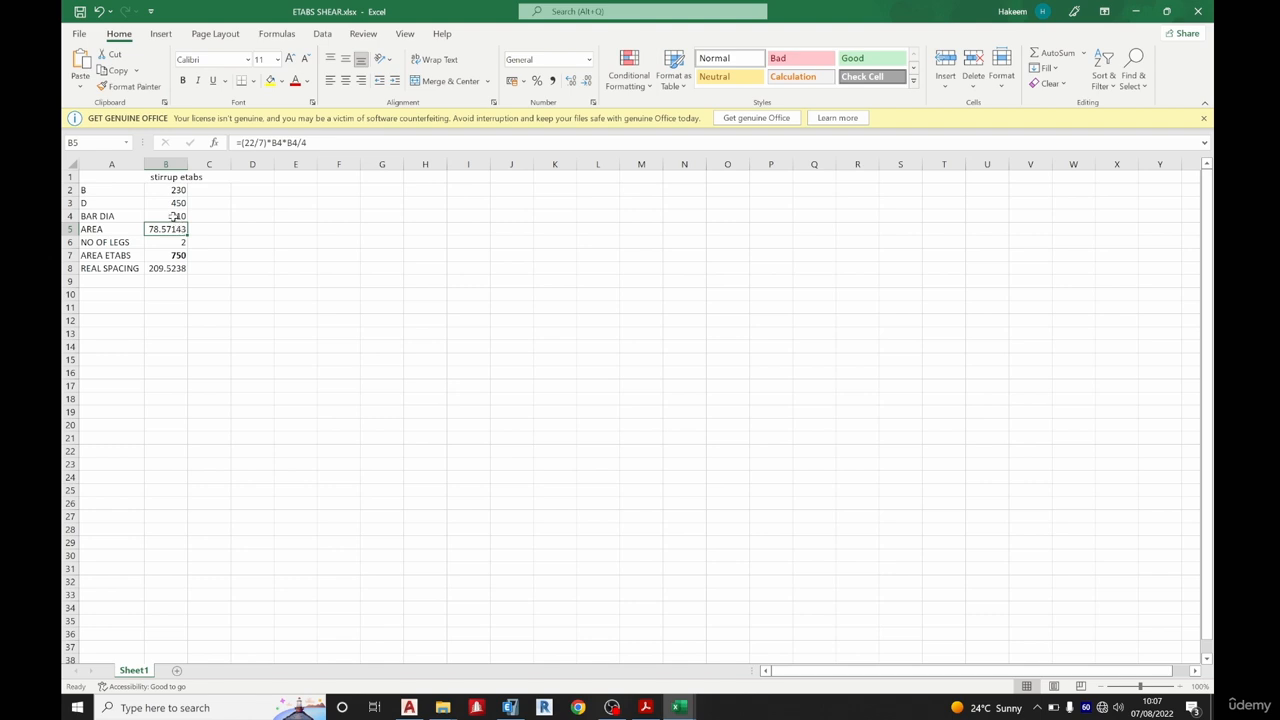
Set the stirrup bar diameter to 8.
left_click(174, 216)
type("8")
key("Return")
Open Paint and draw a rectangle of about 320 × 506 px as the beam section outline.
key("super")
type("pain")
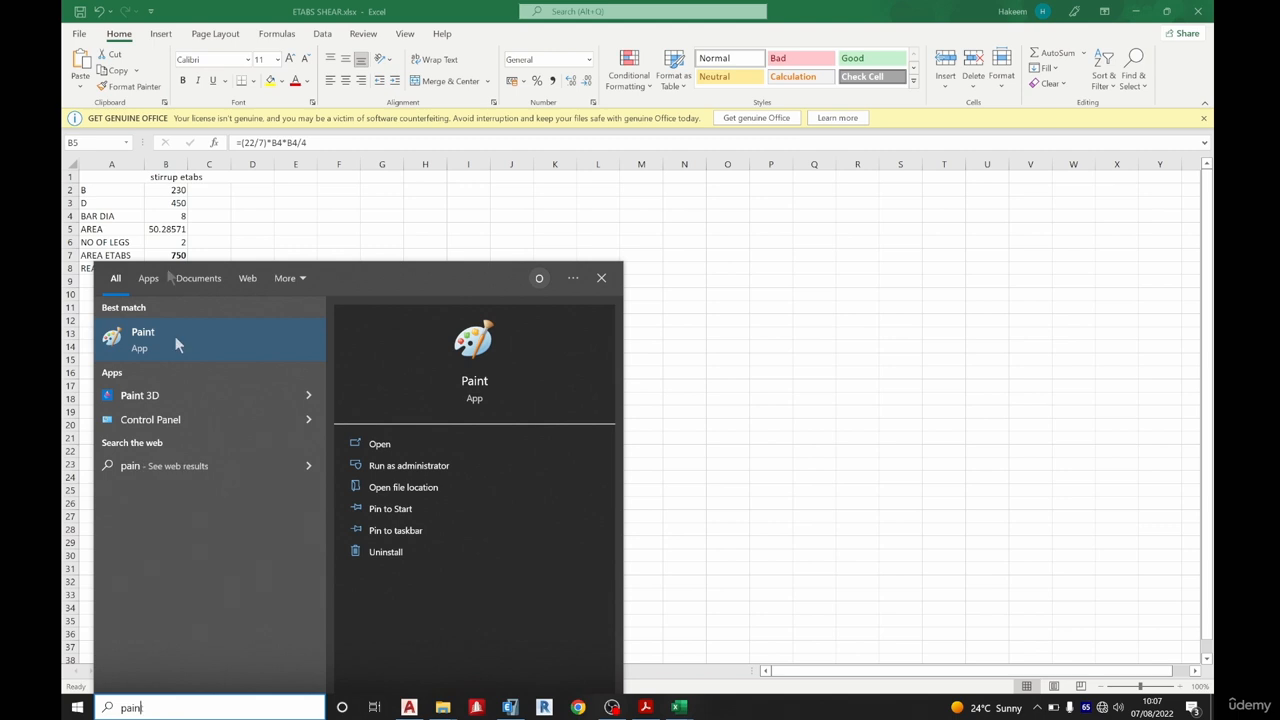
left_click(218, 351)
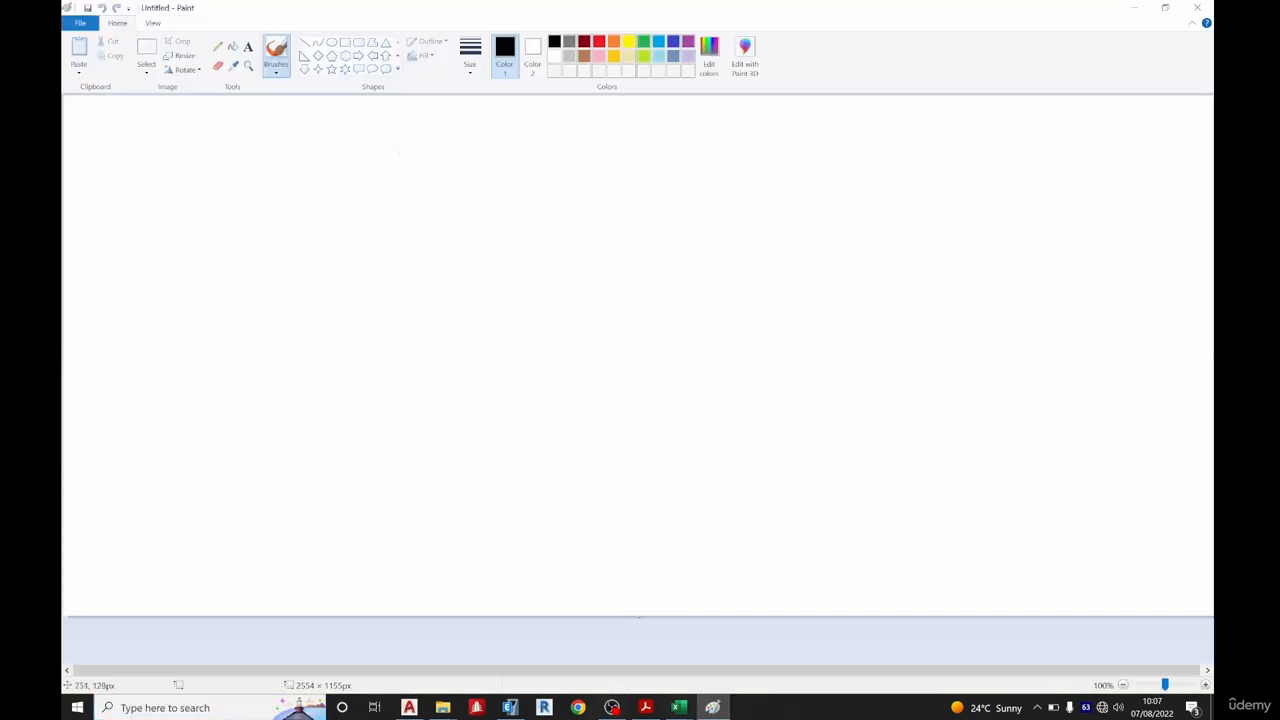
left_click(345, 42)
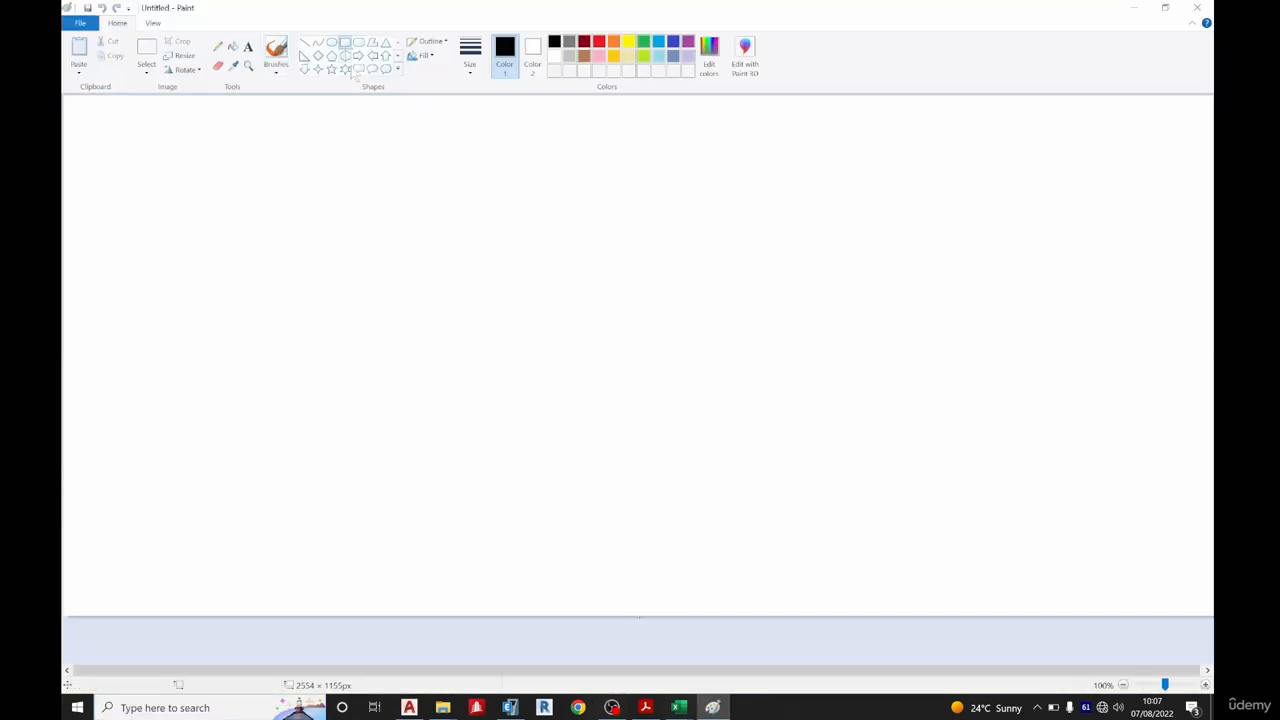
left_click_drag(324, 176, 468, 403)
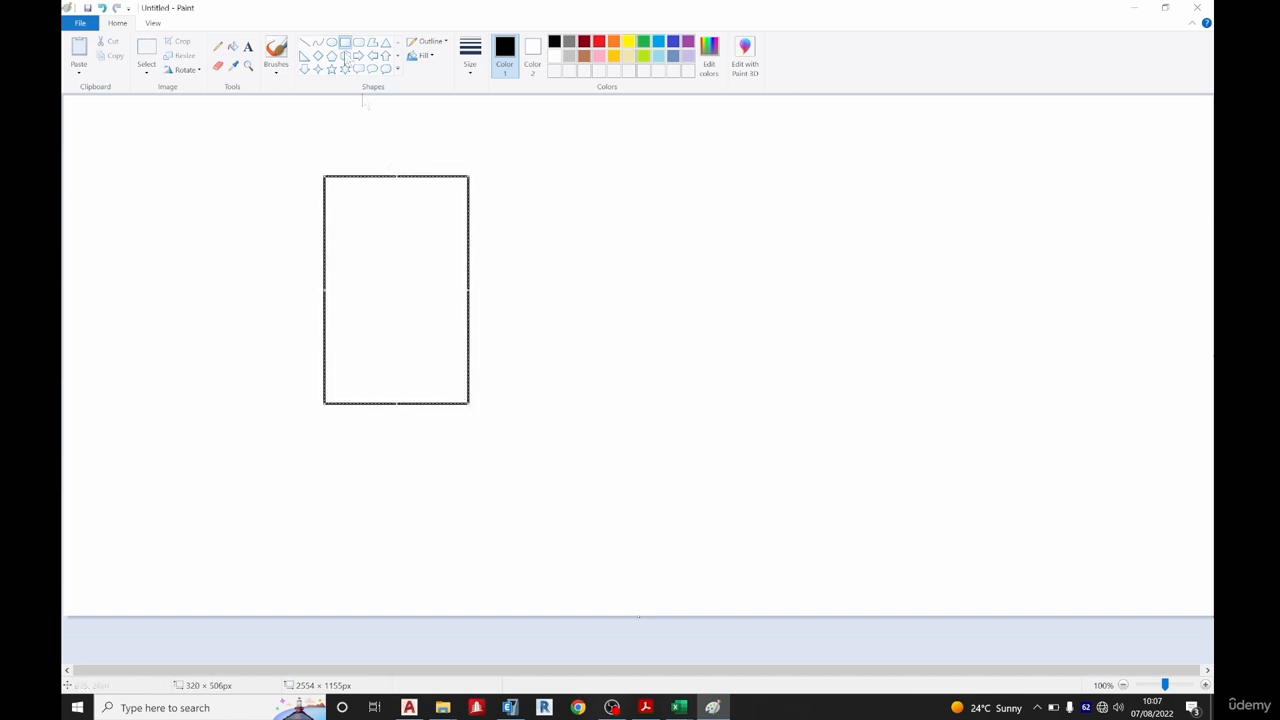
Draw a stirrup rectangle of about 262 × 428 px inside the outline with the thickest line and mark its two legs with brush strokes.
left_click(346, 44)
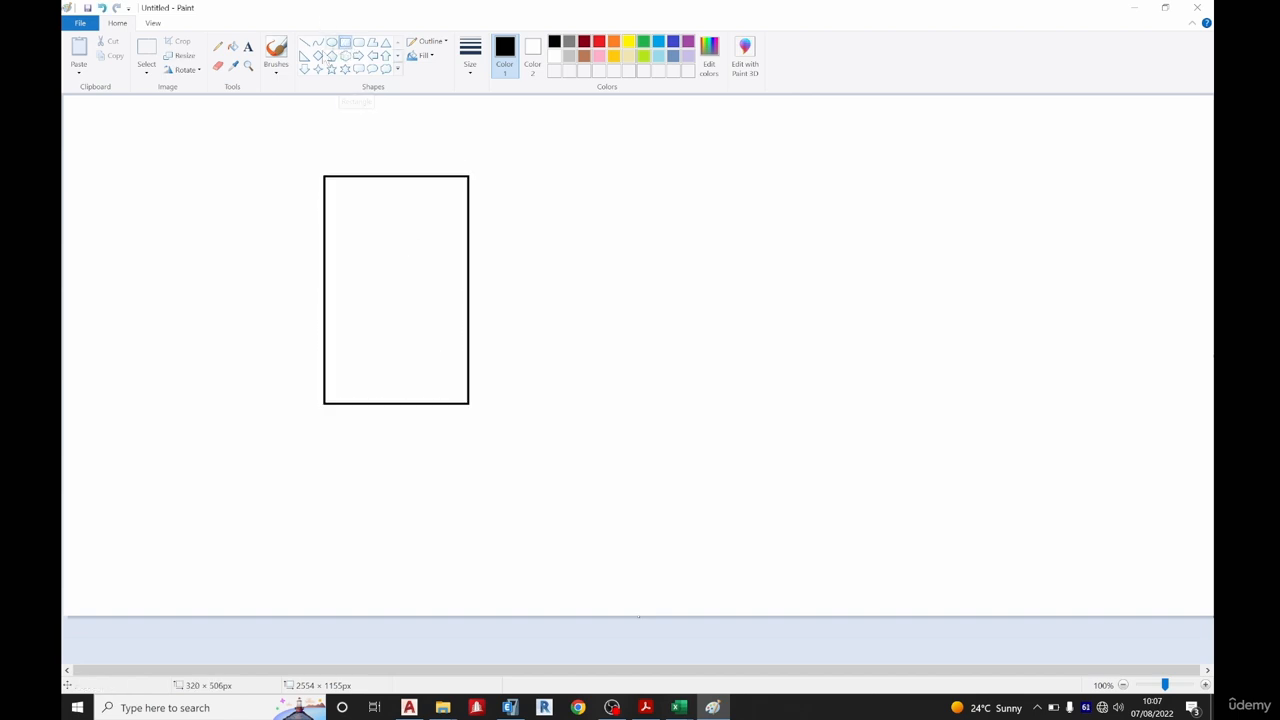
left_click(468, 45)
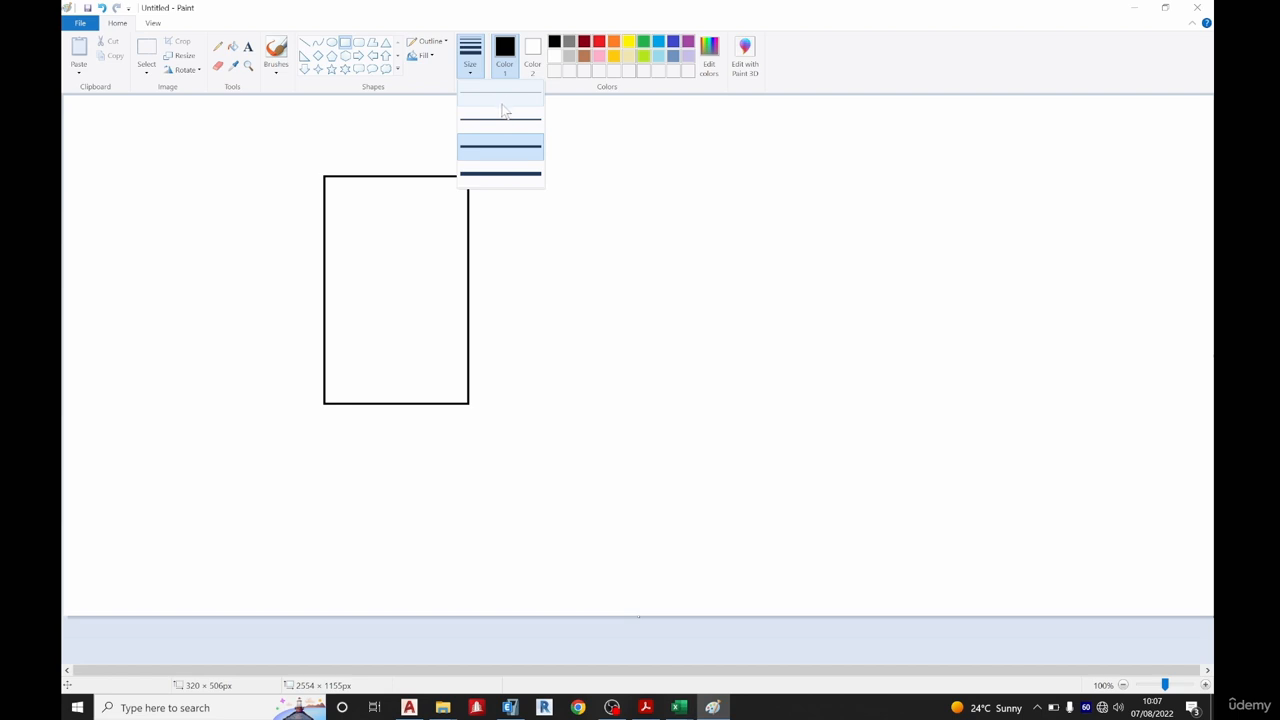
left_click(505, 175)
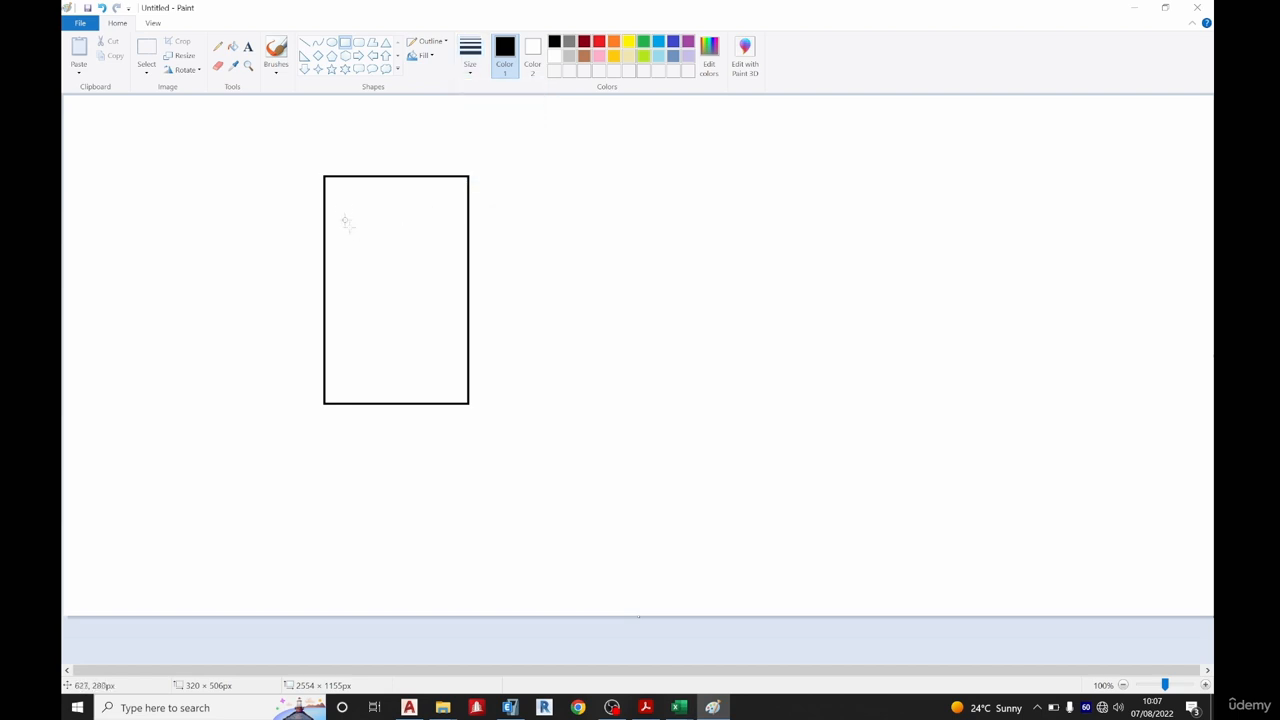
left_click_drag(339, 192, 457, 382)
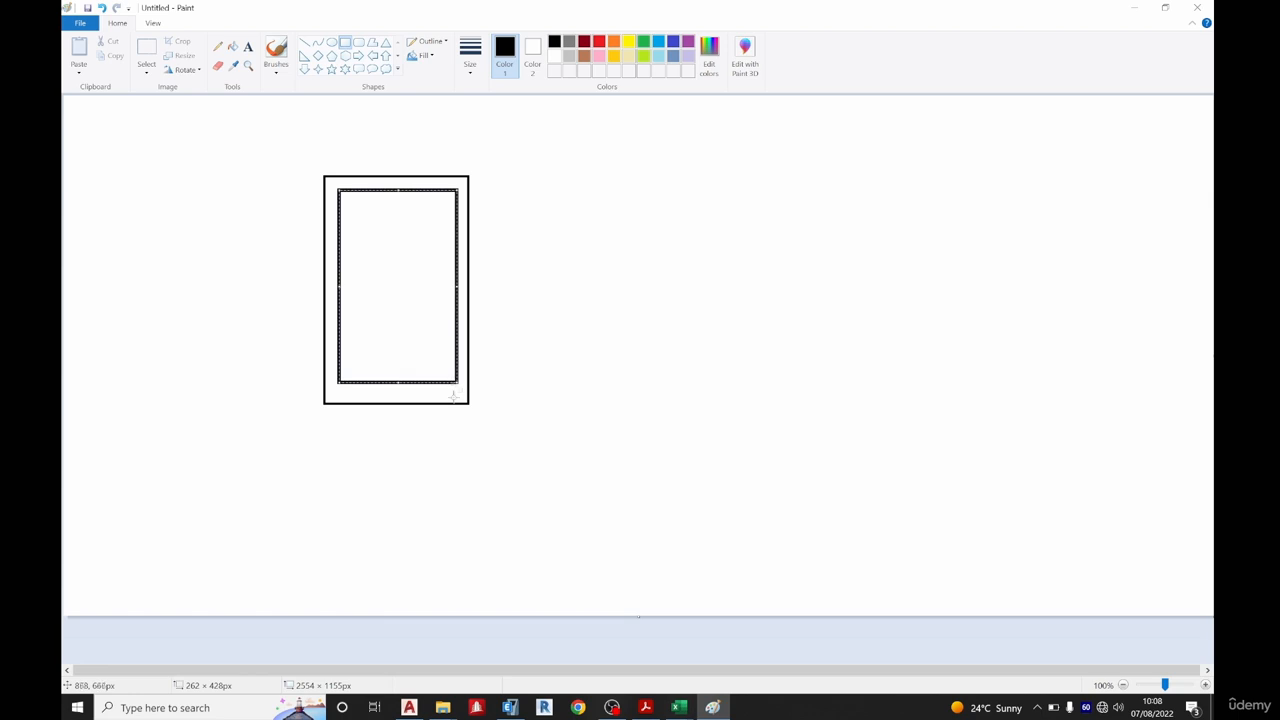
left_click(276, 48)
left_click_drag(331, 283, 405, 281)
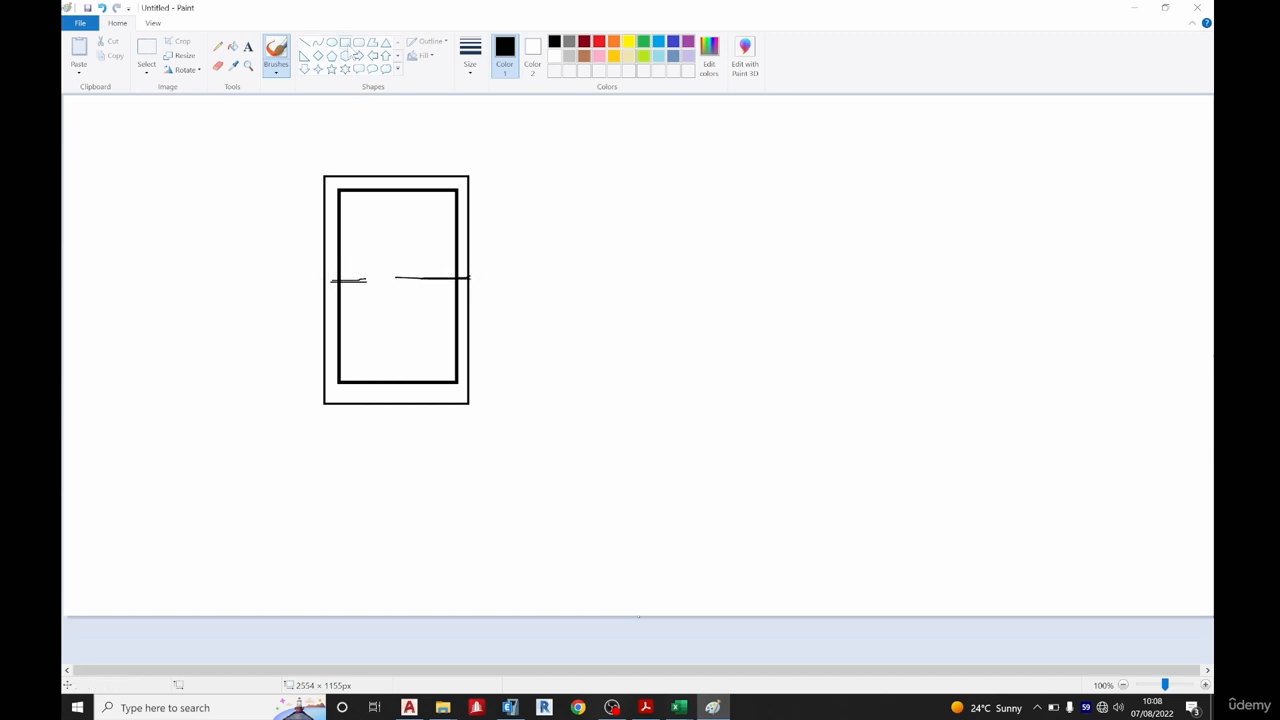
Add a narrow inner stirrup of about 92 × 457 px at the section's centre and mark the four legs with brush strokes.
left_click(345, 42)
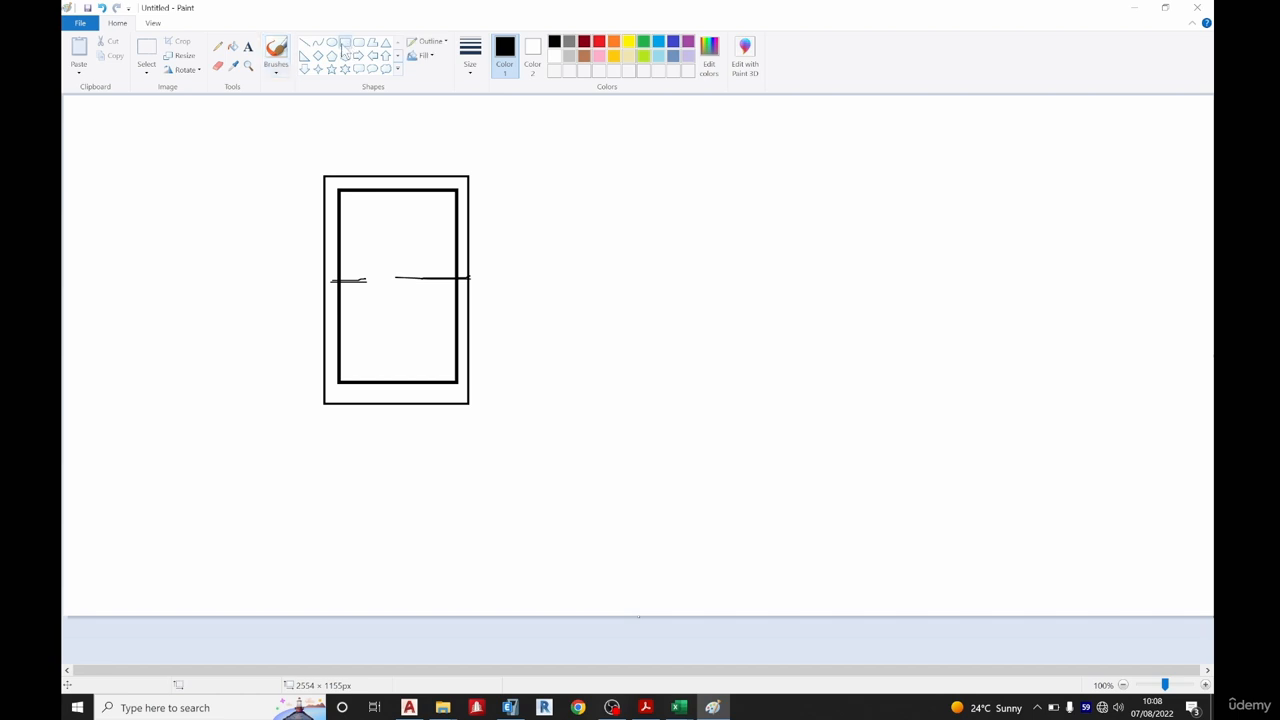
mouse_move(381, 181)
left_mouse_down()
mouse_move(400, 206)
mouse_move(411, 386)
mouse_move(423, 386)
left_mouse_up()
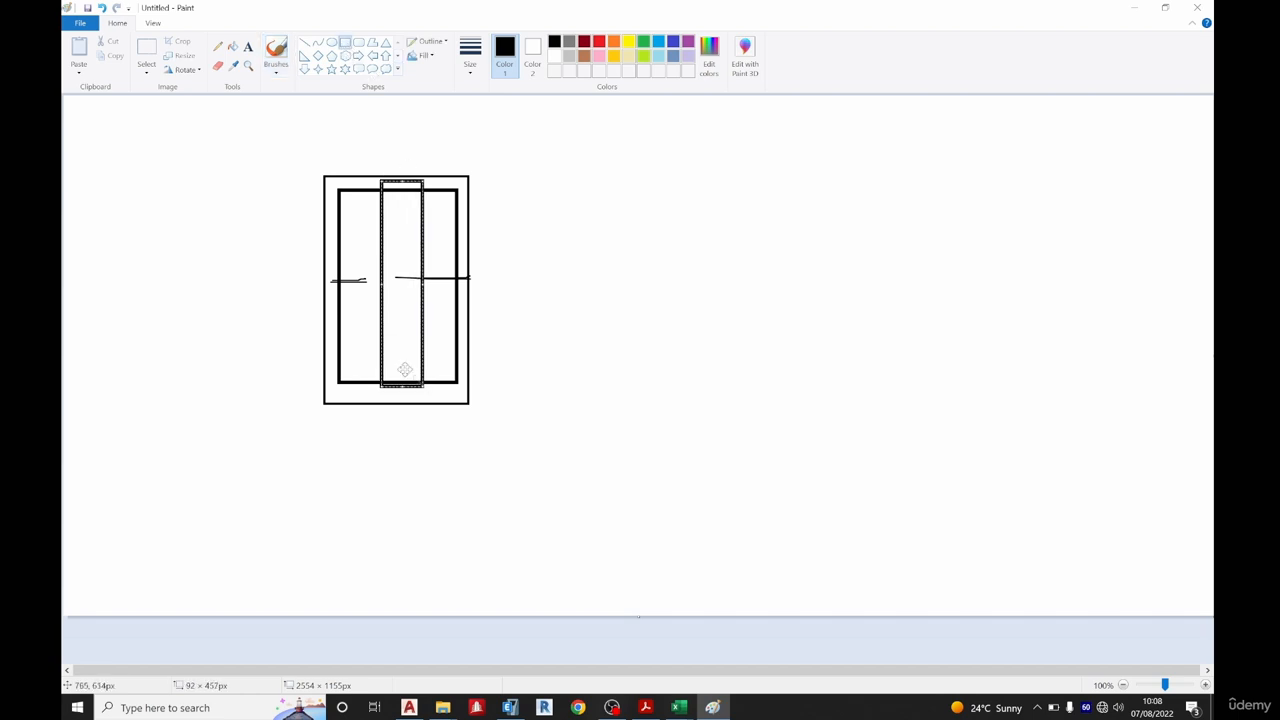
left_click(277, 56)
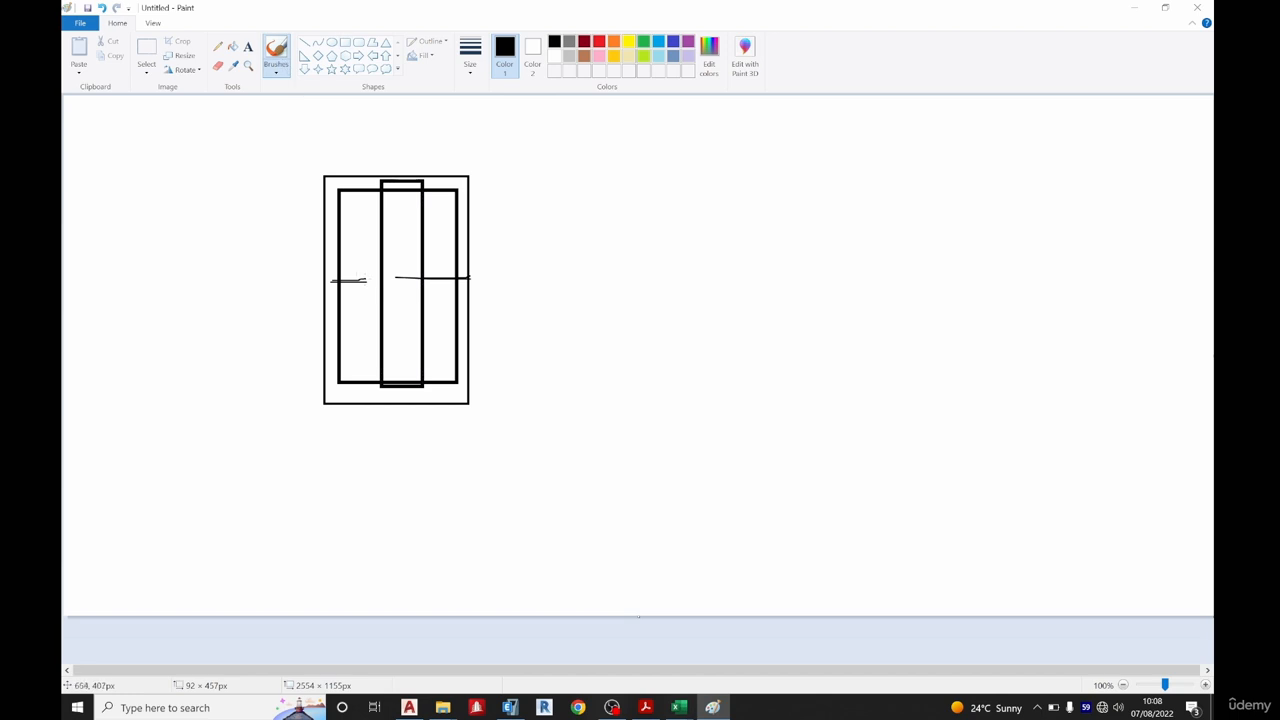
left_click_drag(332, 279, 358, 275)
Return to ETABS SHEAR.xlsx in Excel, enter 2 as the number of legs and select the AREA ETABS value.
mouse_move(679, 707)
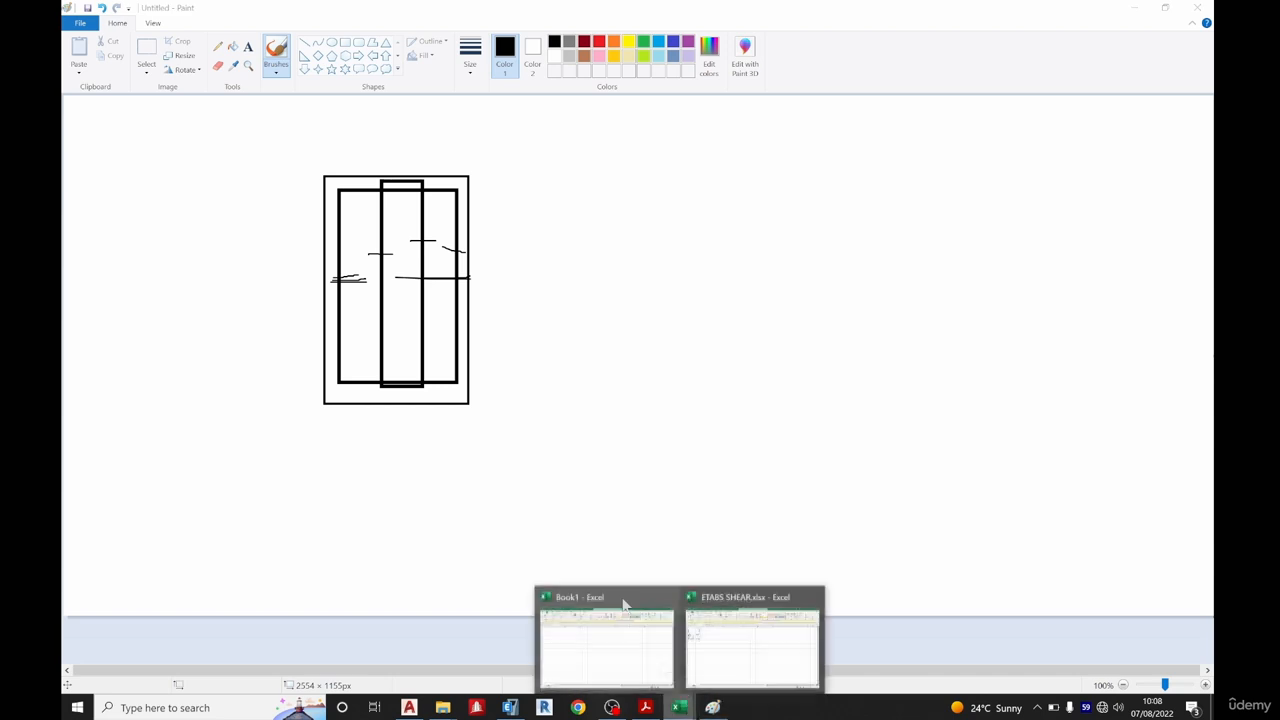
left_click(715, 625)
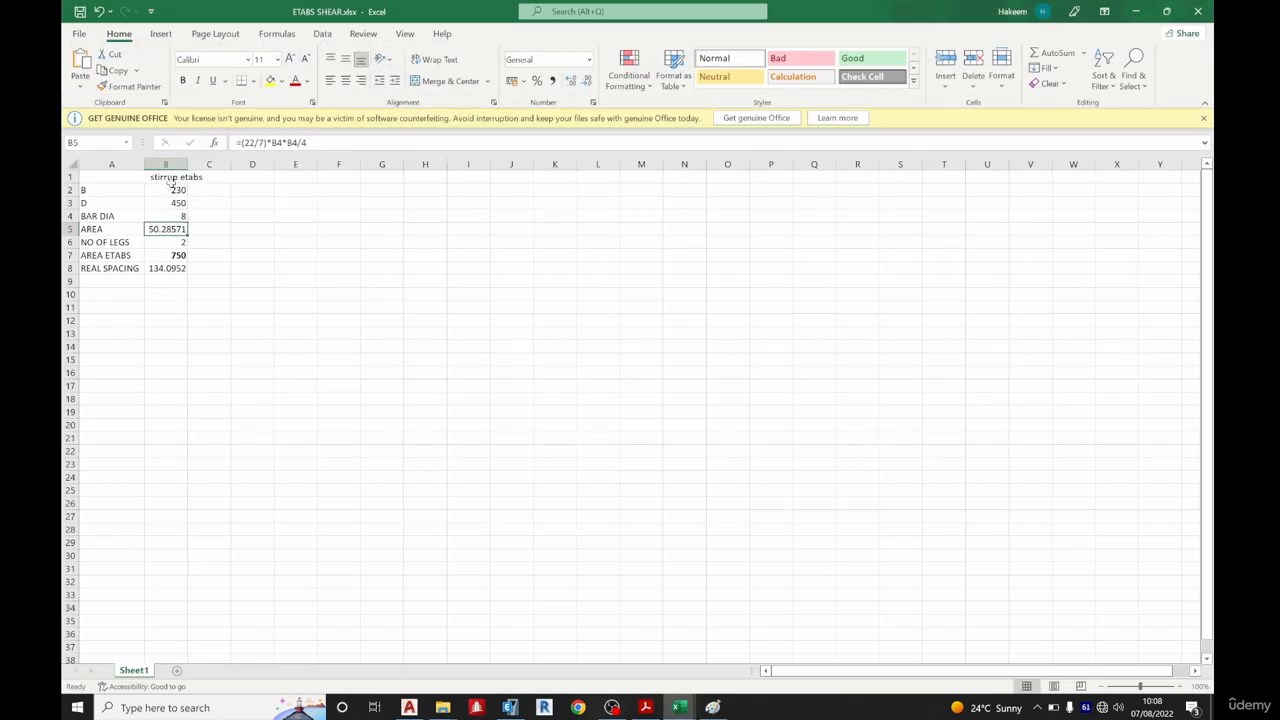
left_click(175, 242)
type("2")
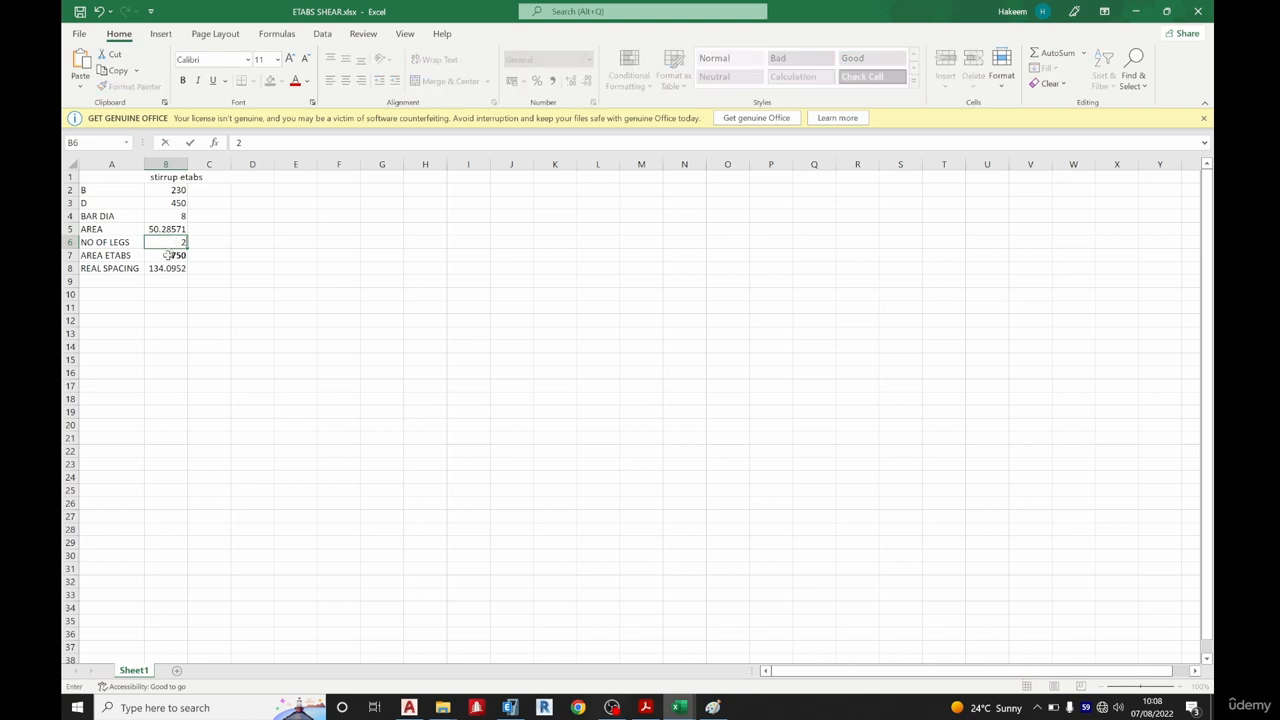
left_click(165, 255)
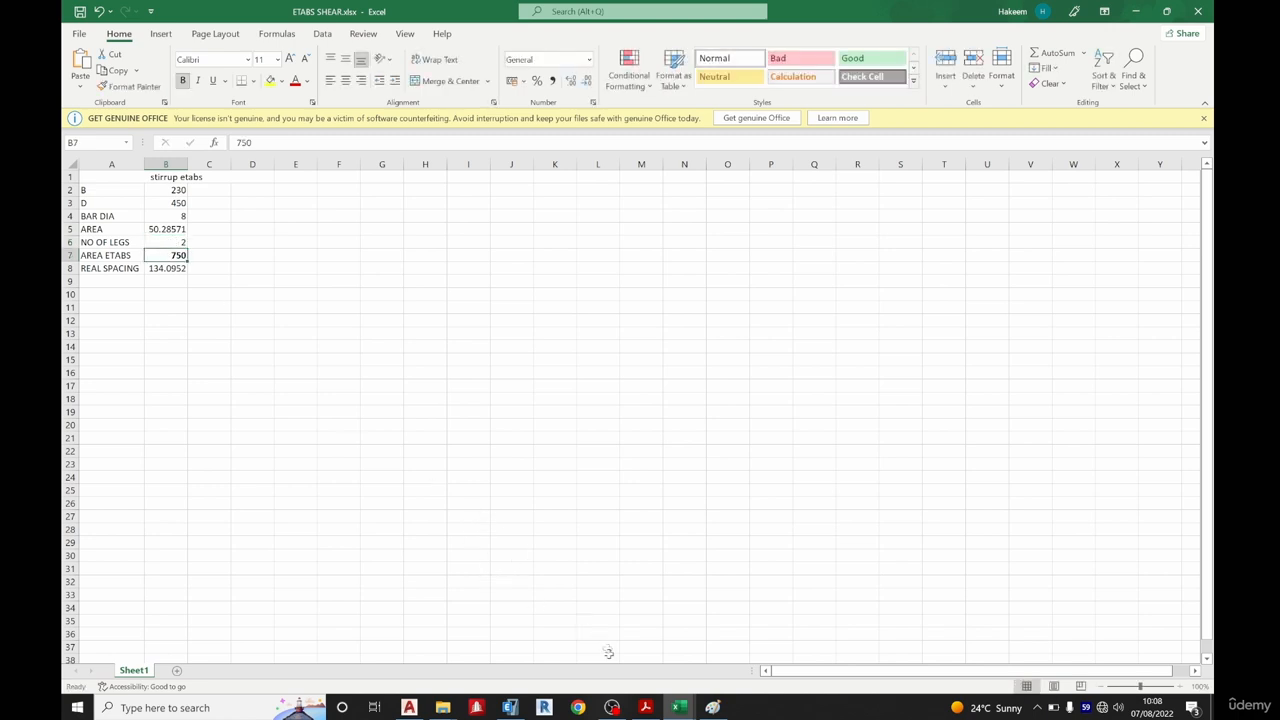
Read the shear reinforcement at the start of the upper-edge beam in ETABS and enter 642 as AREA ETABS in ETABS SHEAR.xlsx.
left_click(510, 707)
scroll(549, 220, "down", 2)
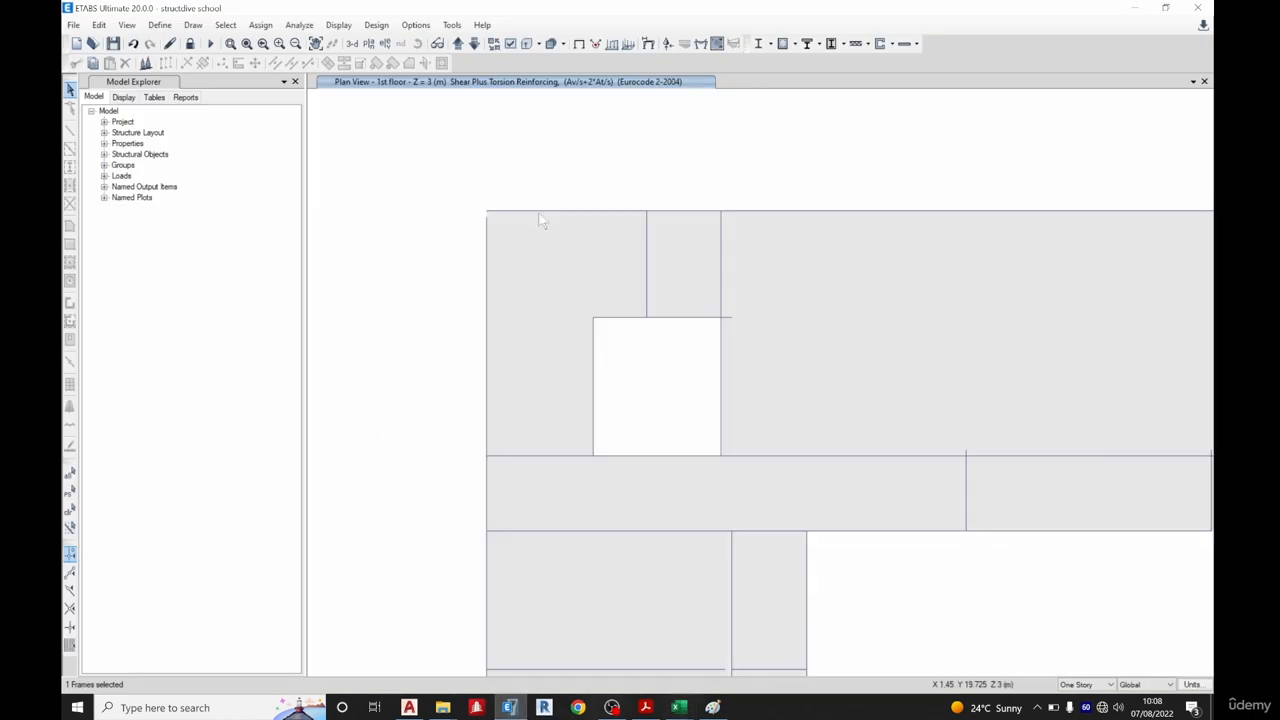
scroll(672, 206, "up", 3)
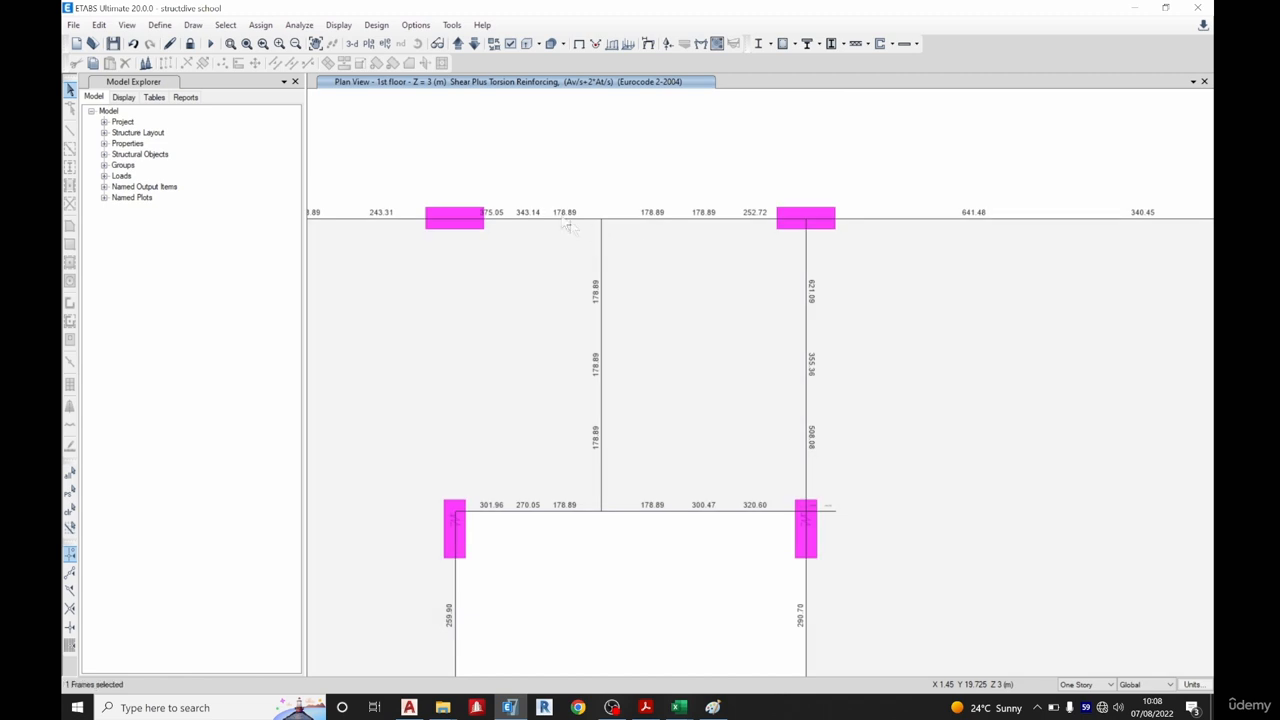
scroll(720, 270, "down", 3)
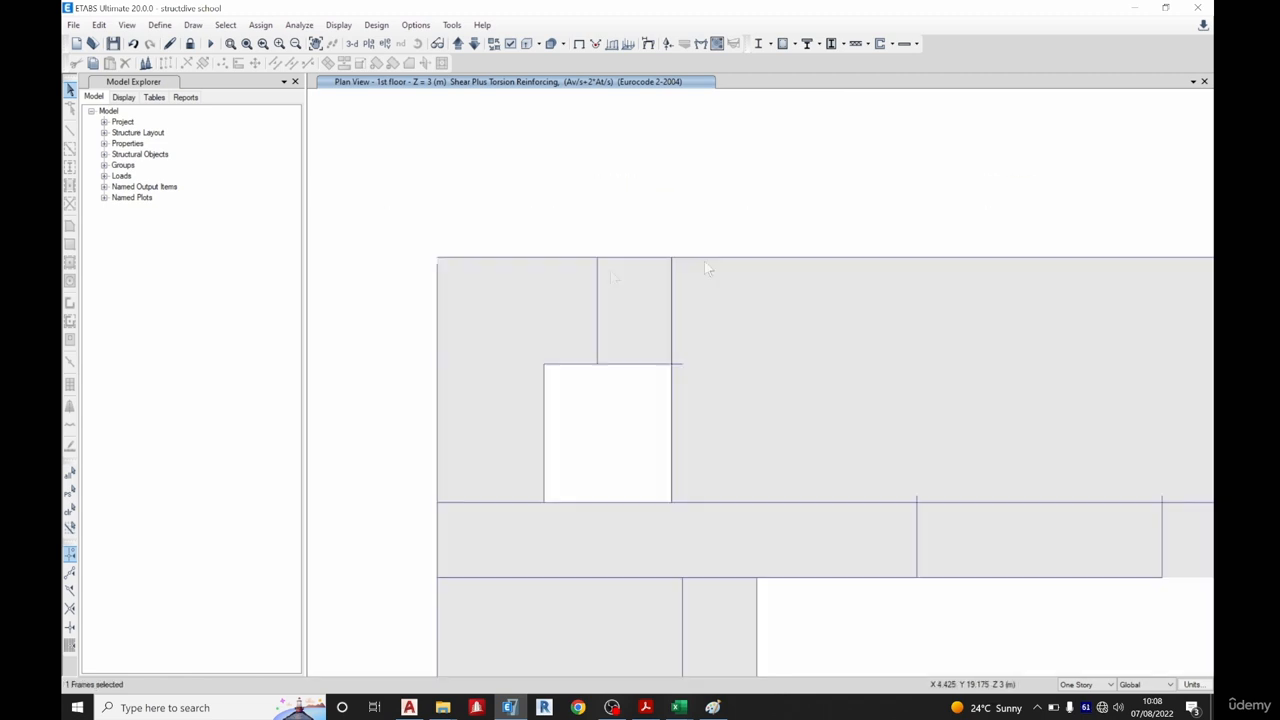
scroll(714, 258, "up", 3)
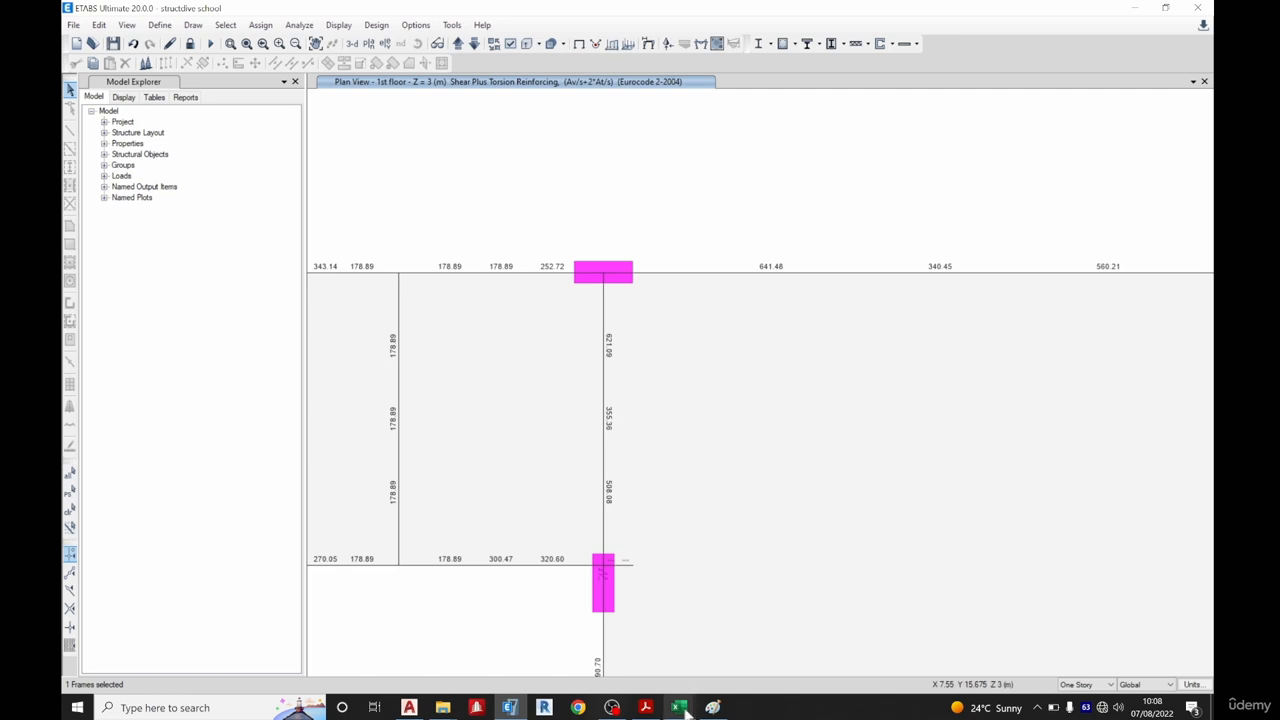
mouse_move(682, 707)
left_click(714, 654)
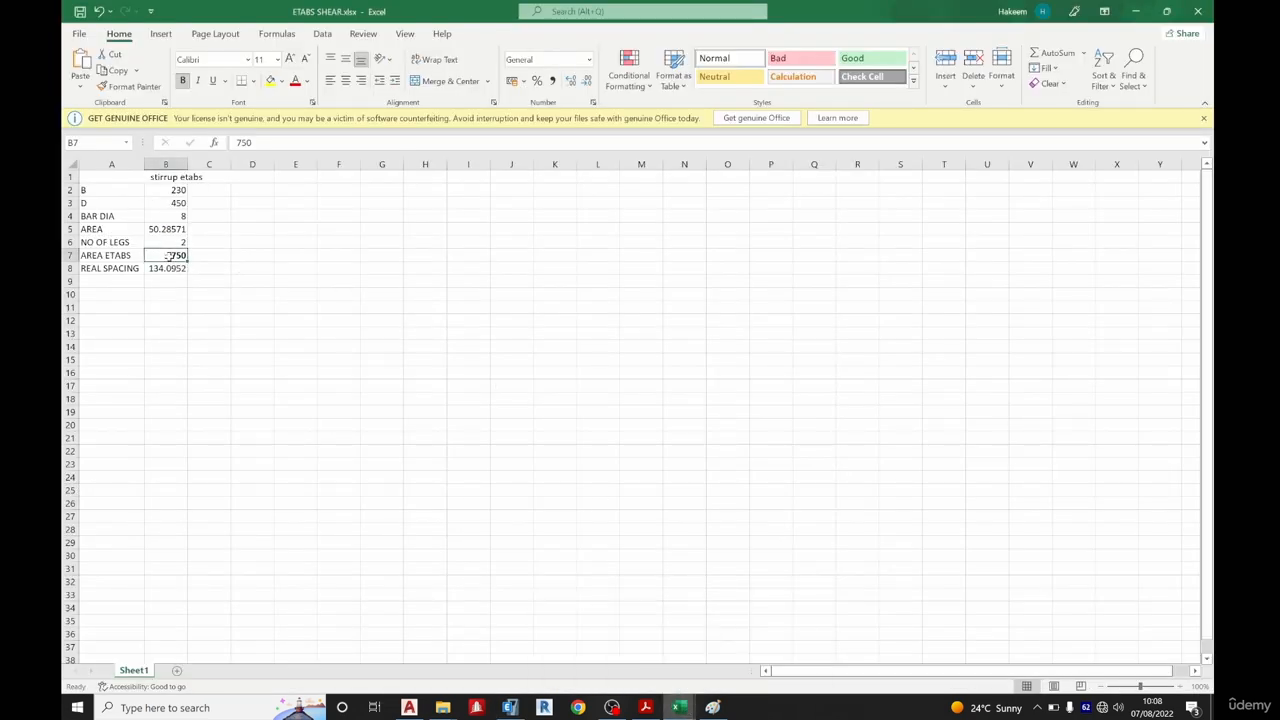
type("642")
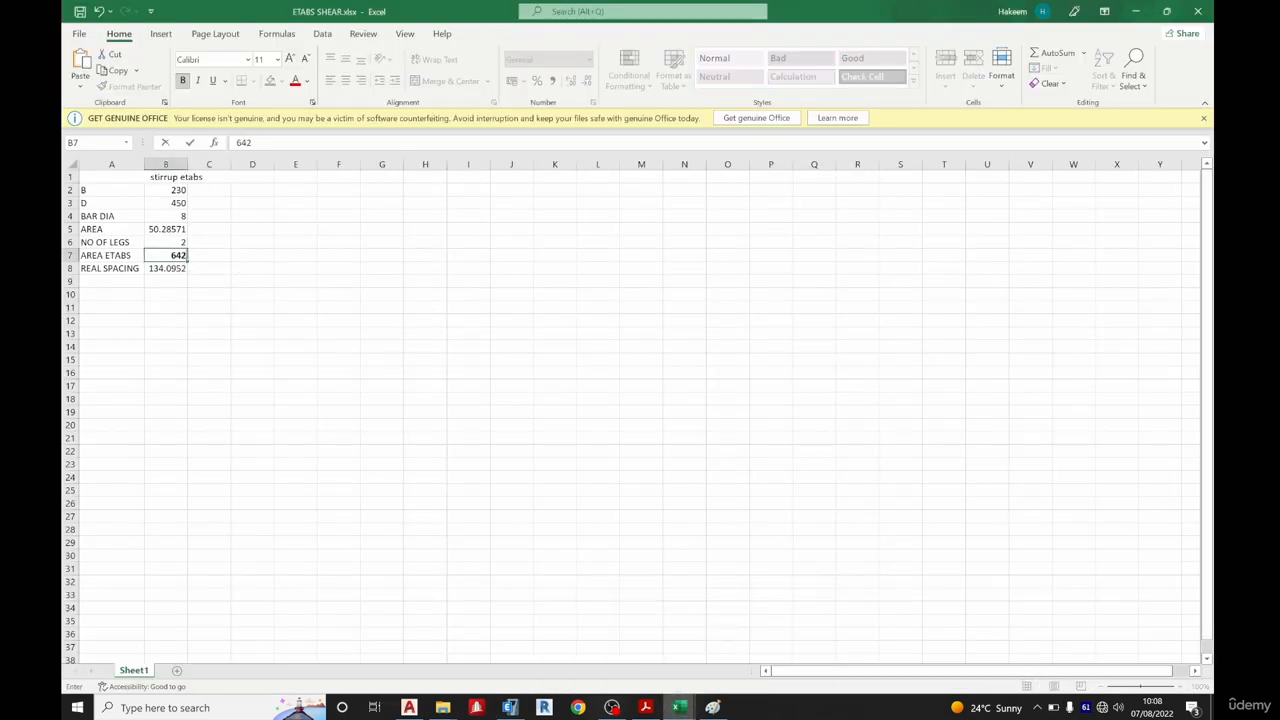
key("Return")
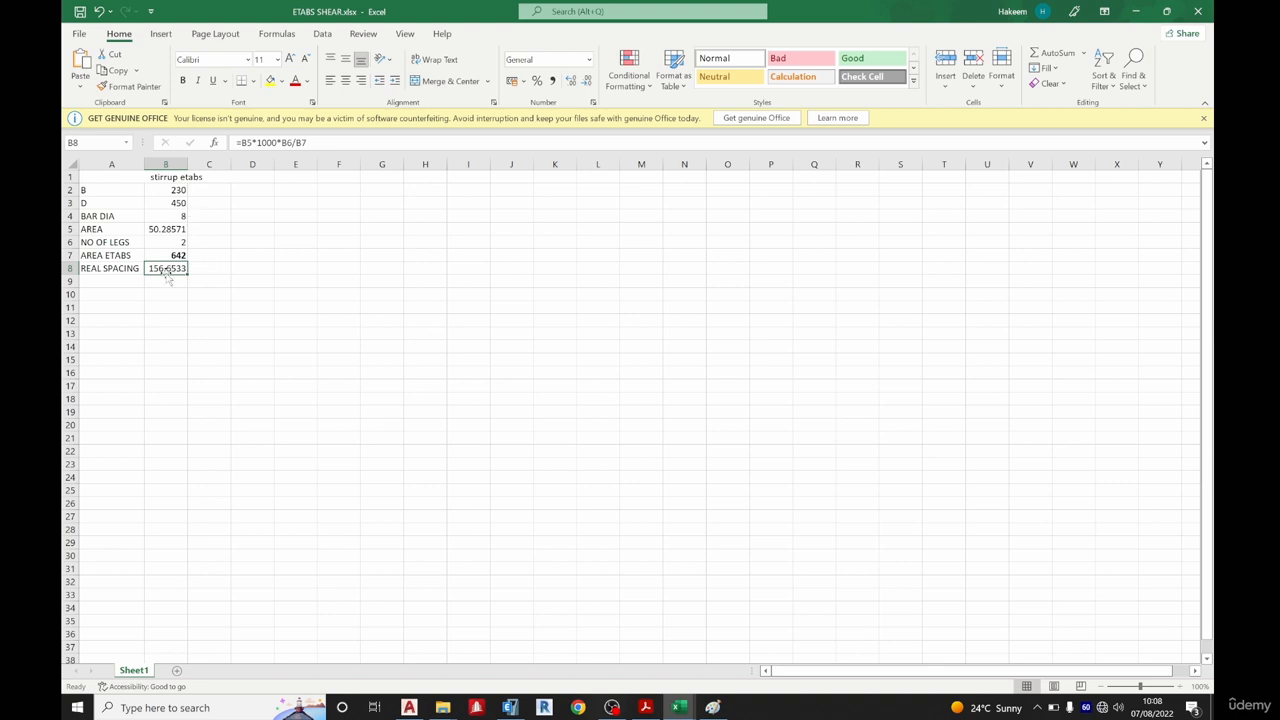
Set the stirrup bar diameter to 10 in the spacing calculation.
left_click(174, 217)
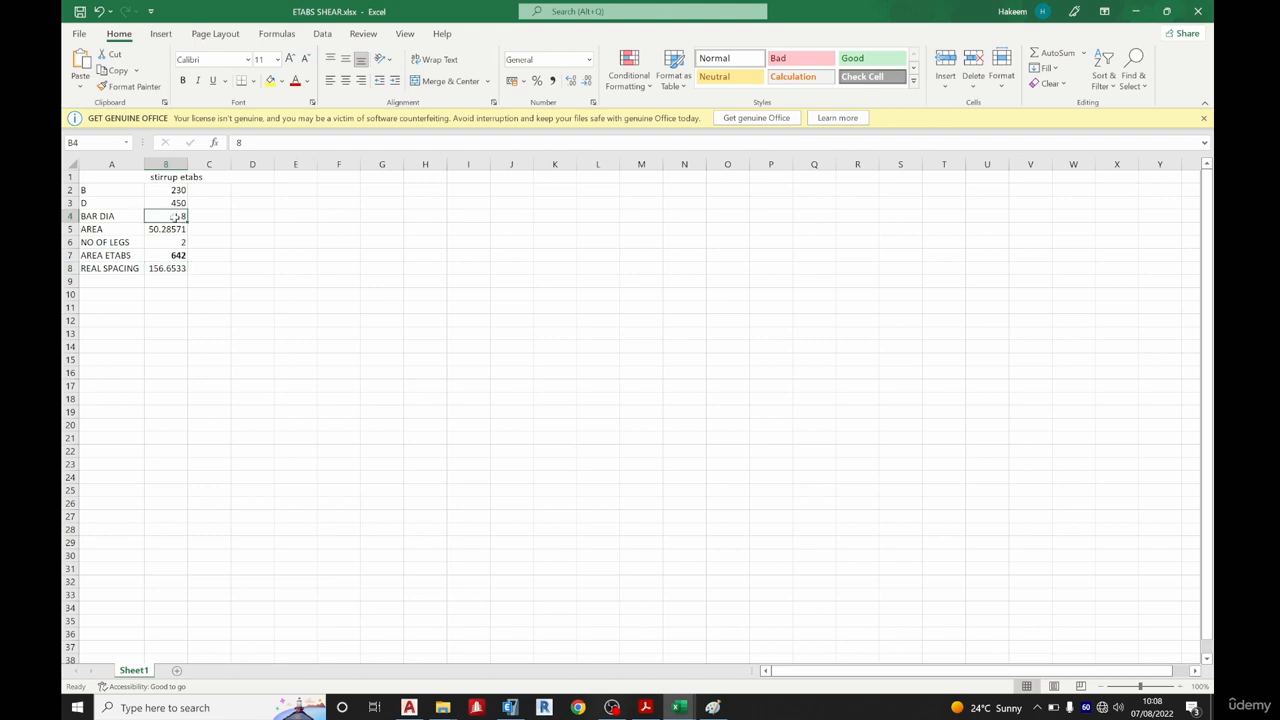
type("10")
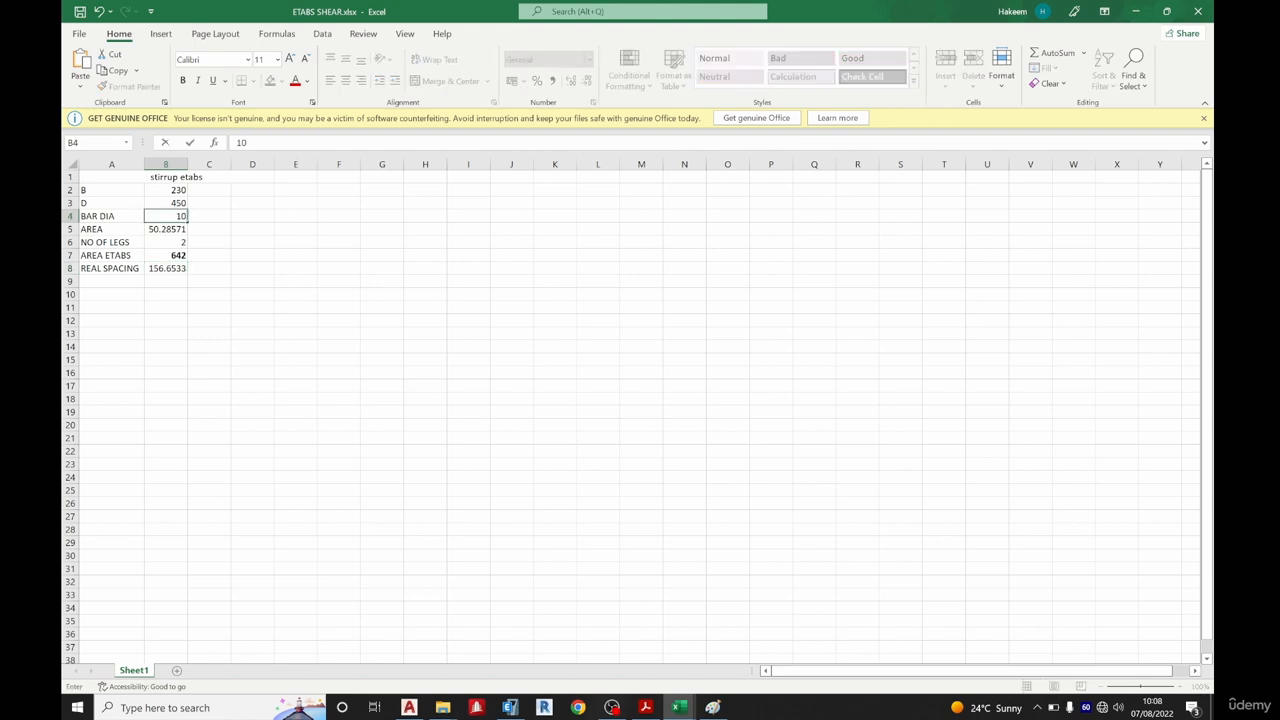
key("Return")
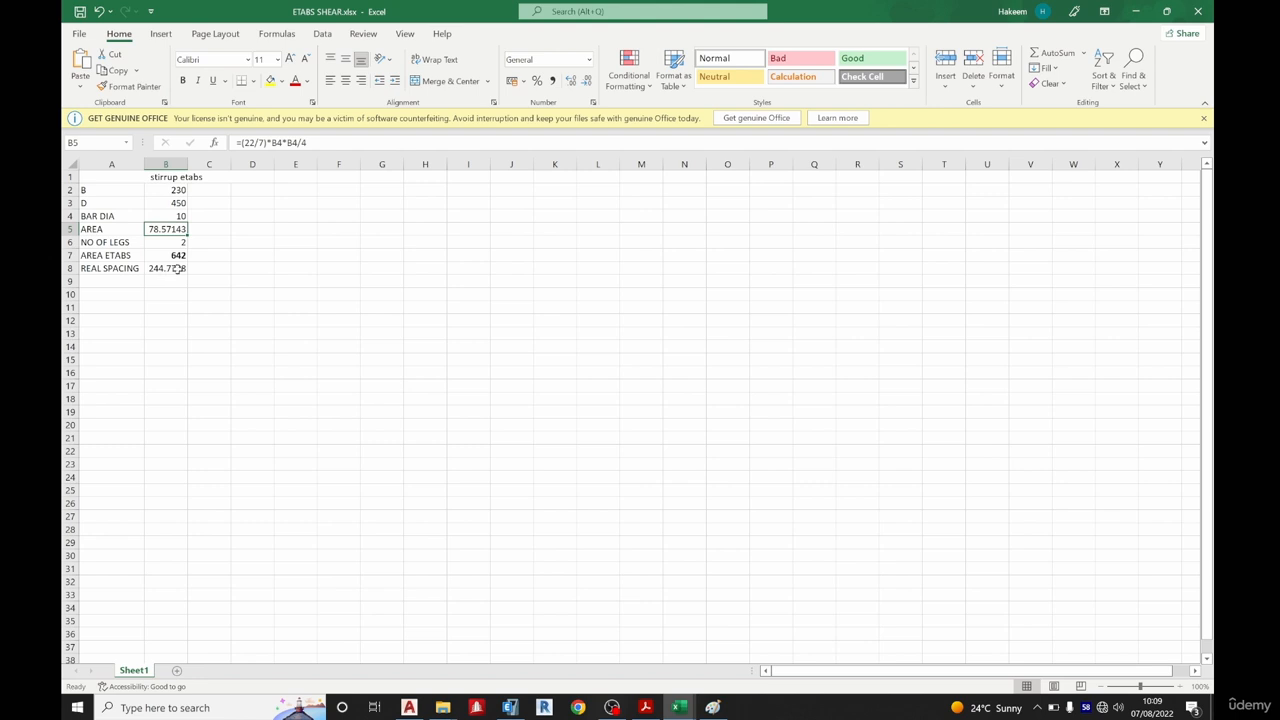
Try a bar diameter of 12 in the spacing calculation and set it back to 10.
left_click(175, 216)
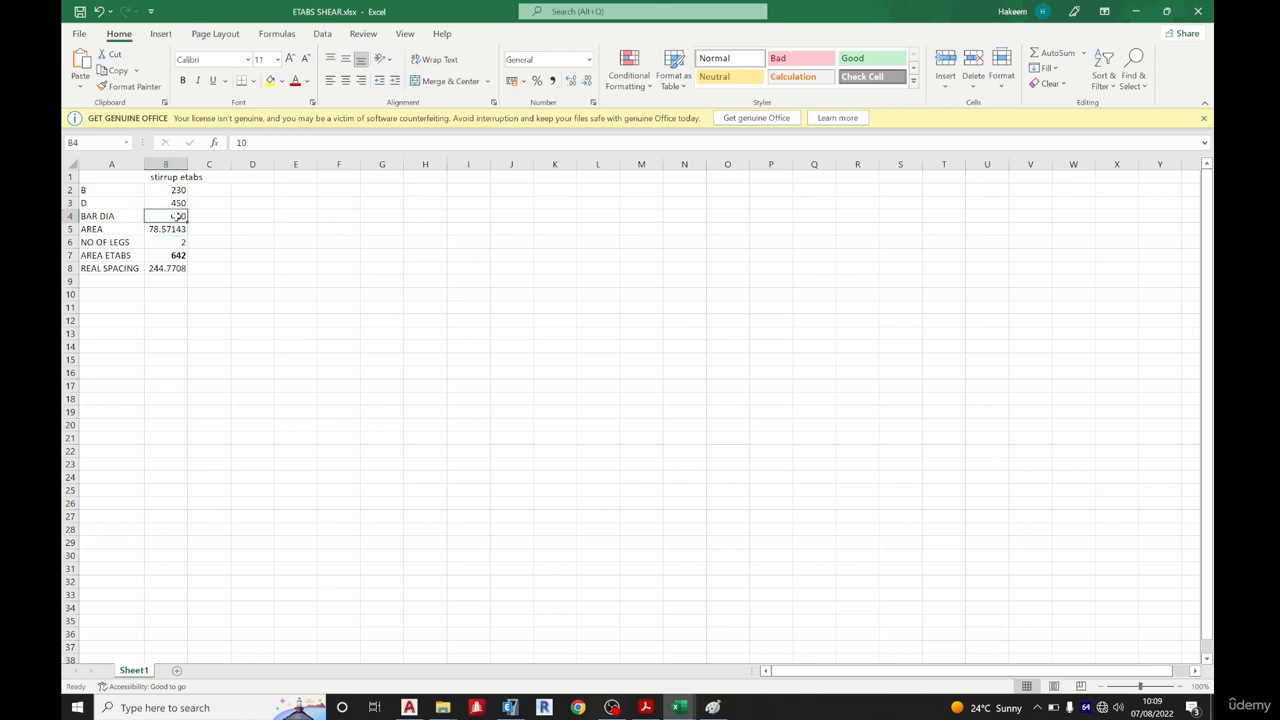
type("12")
key("Return")
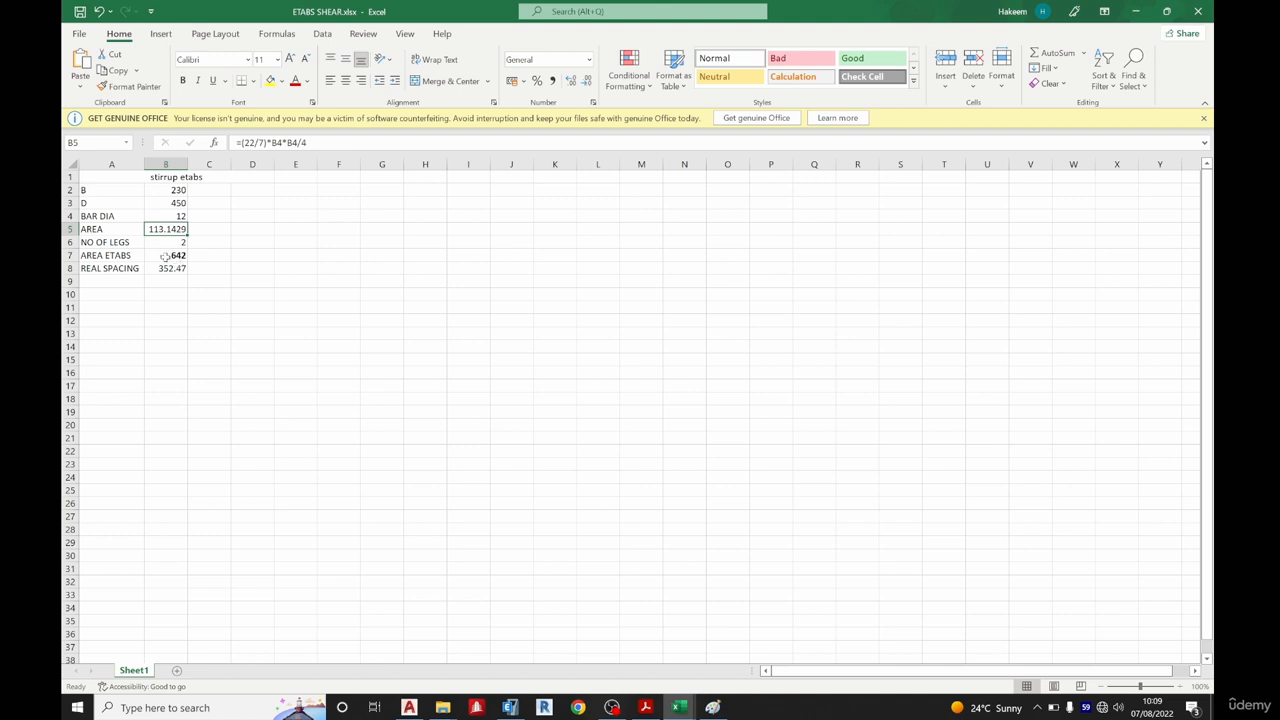
left_click(168, 216)
type("1")
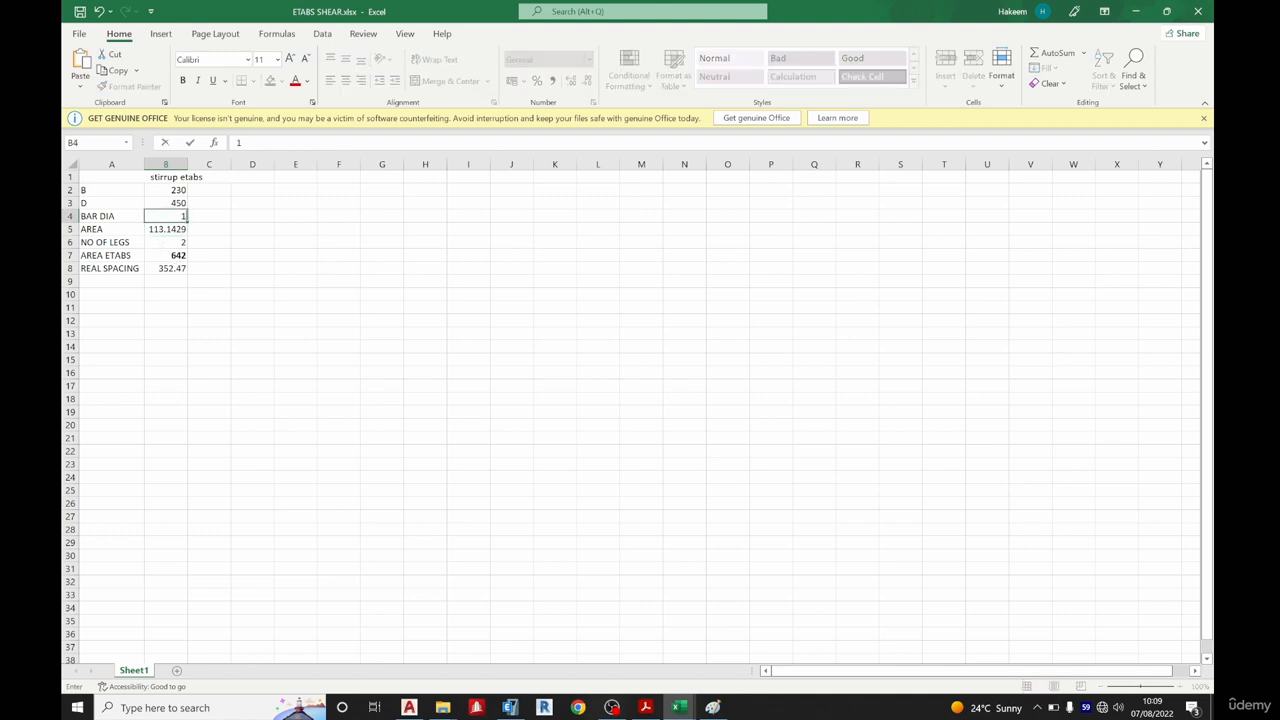
left_click(163, 241)
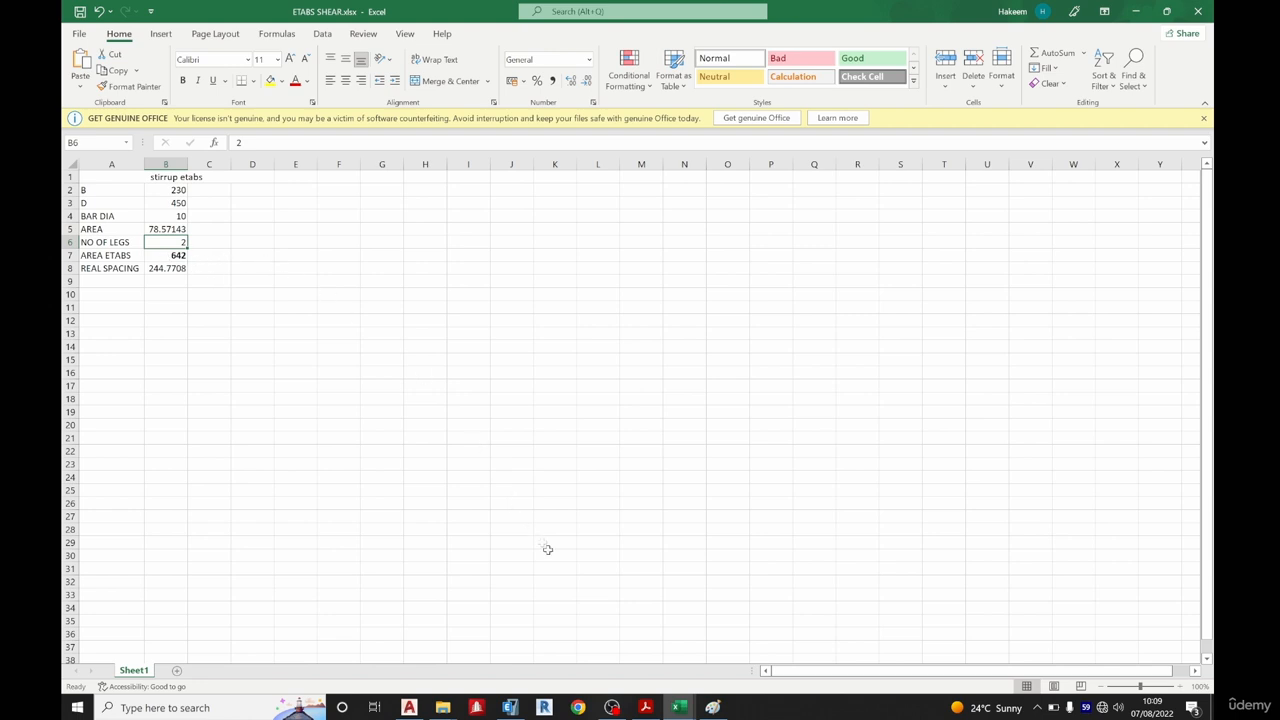
Check the same beam's midspan shear reinforcement in ETABS and enter 340 as AREA ETABS in the Excel sheet.
left_click(510, 707)
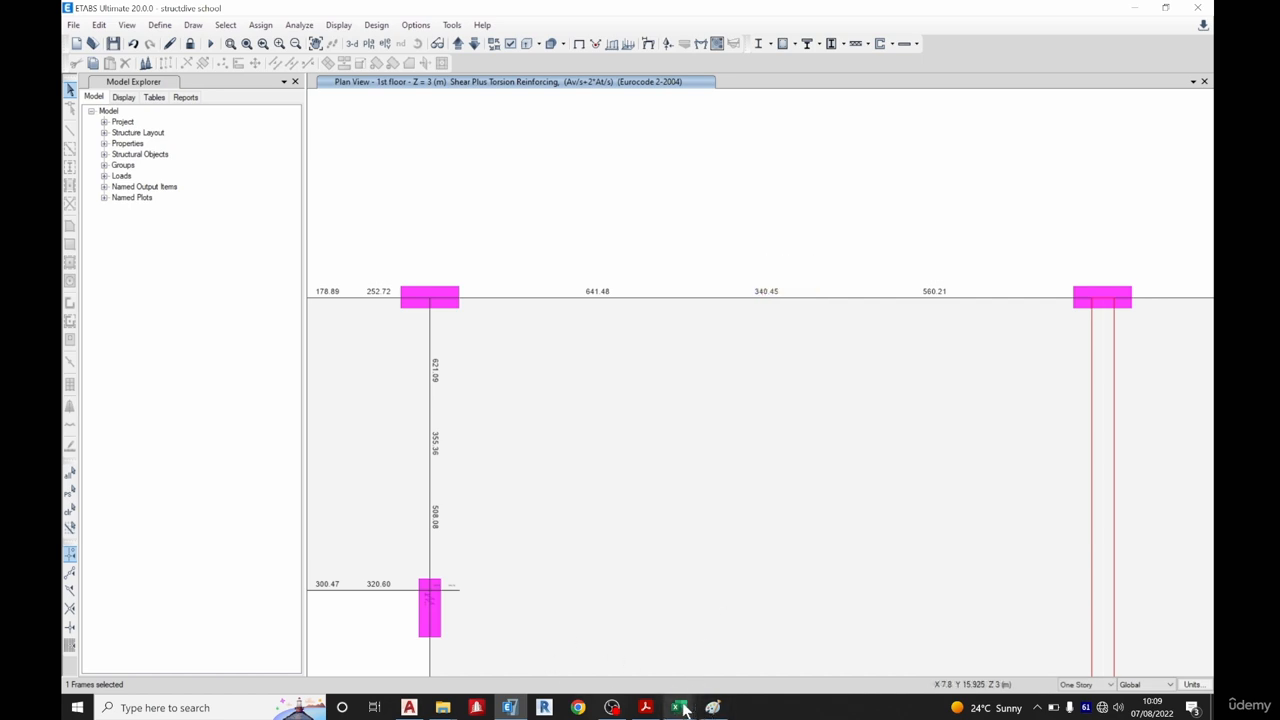
left_click(679, 707)
left_click(750, 630)
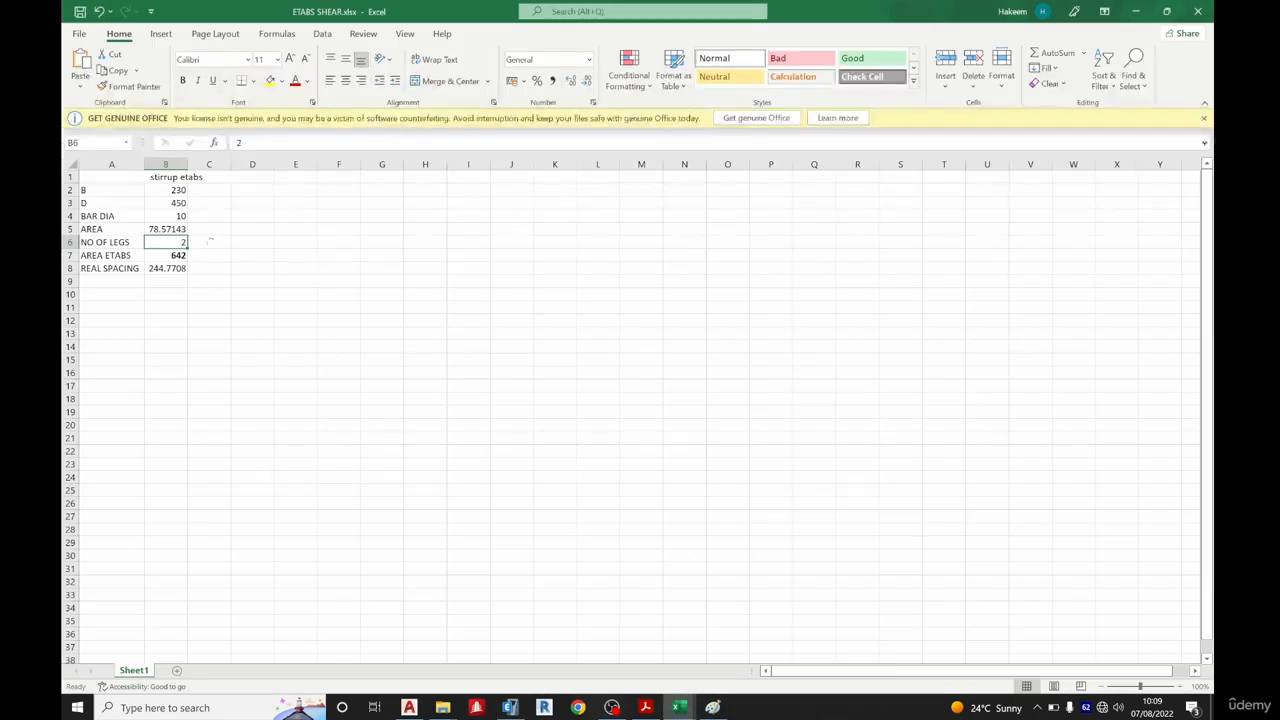
left_click(180, 255)
type("340")
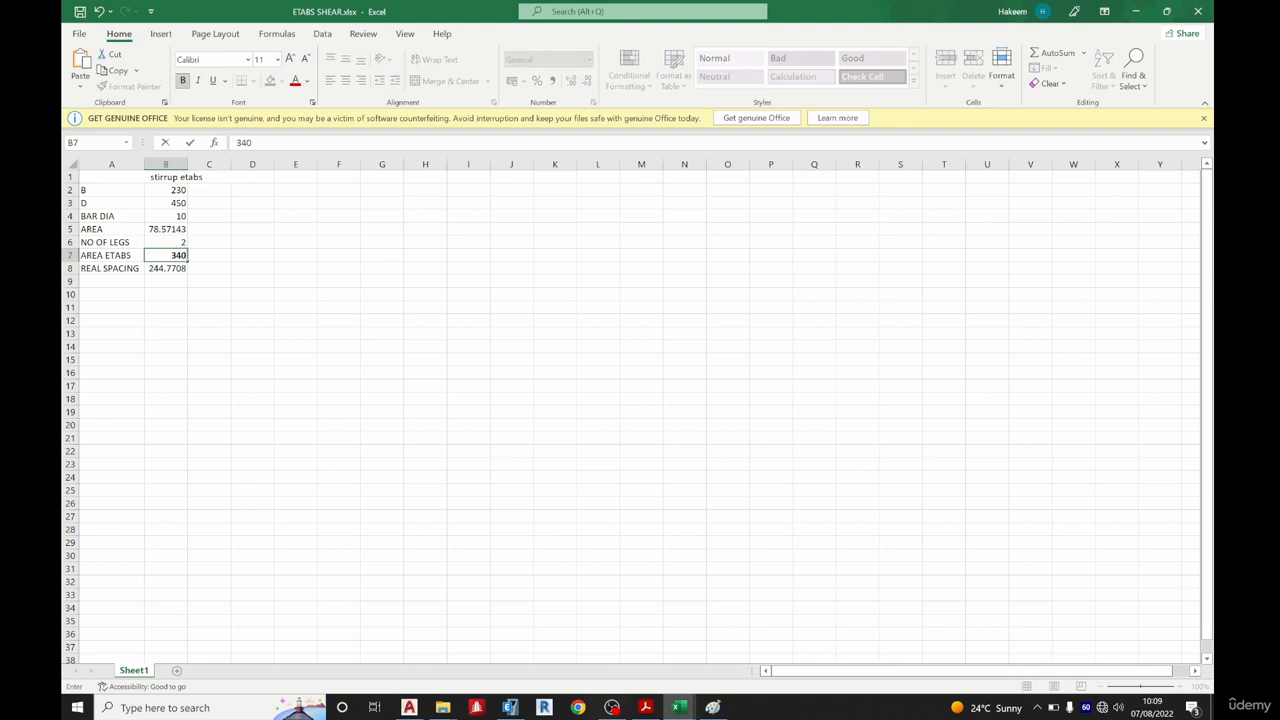
key("Return")
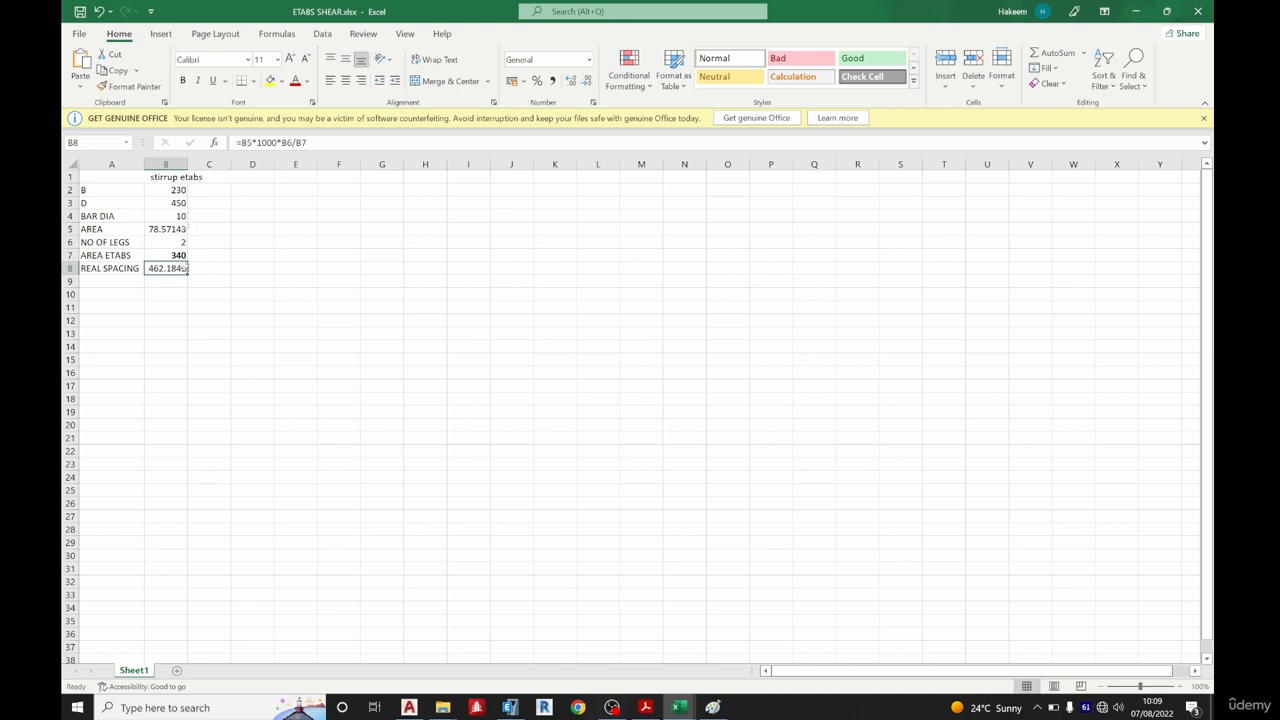
Return to ETABS and examine the beam shear reinforcement across the 1st floor plan, including the red beam below the right-hand floor opening.
left_click(510, 707)
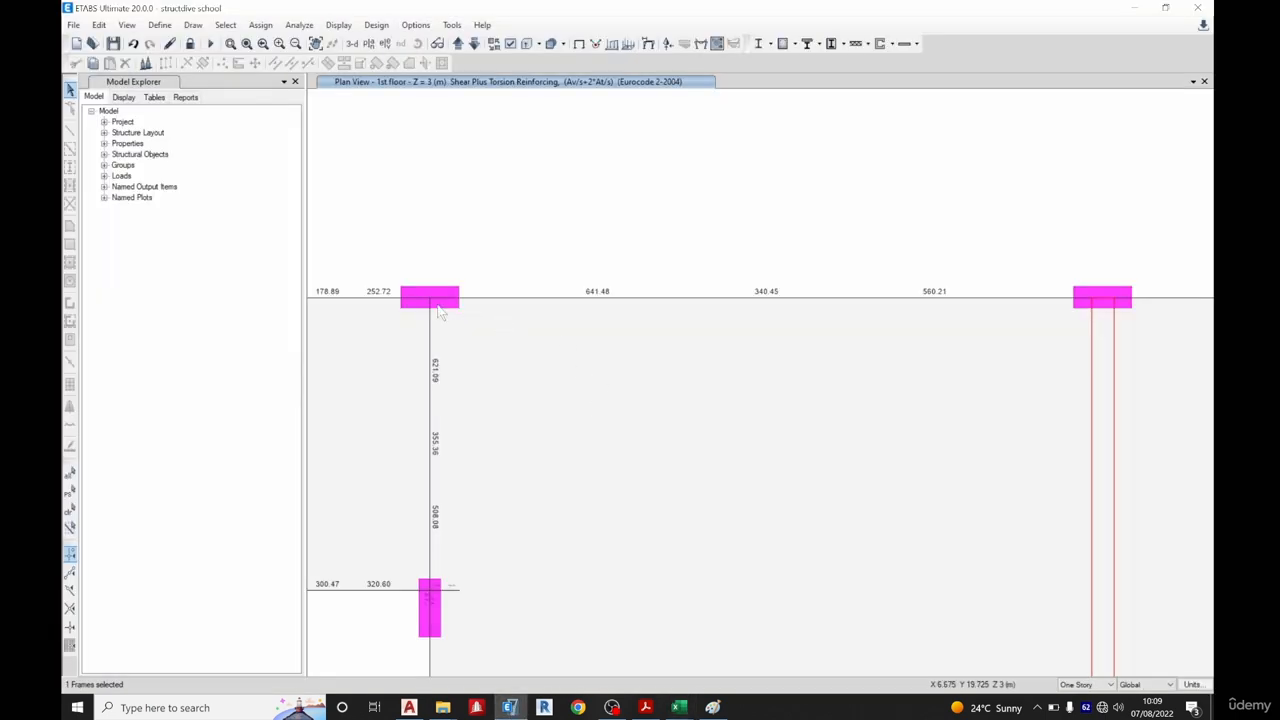
mouse_move(431, 310)
scroll(562, 302, "down", 3)
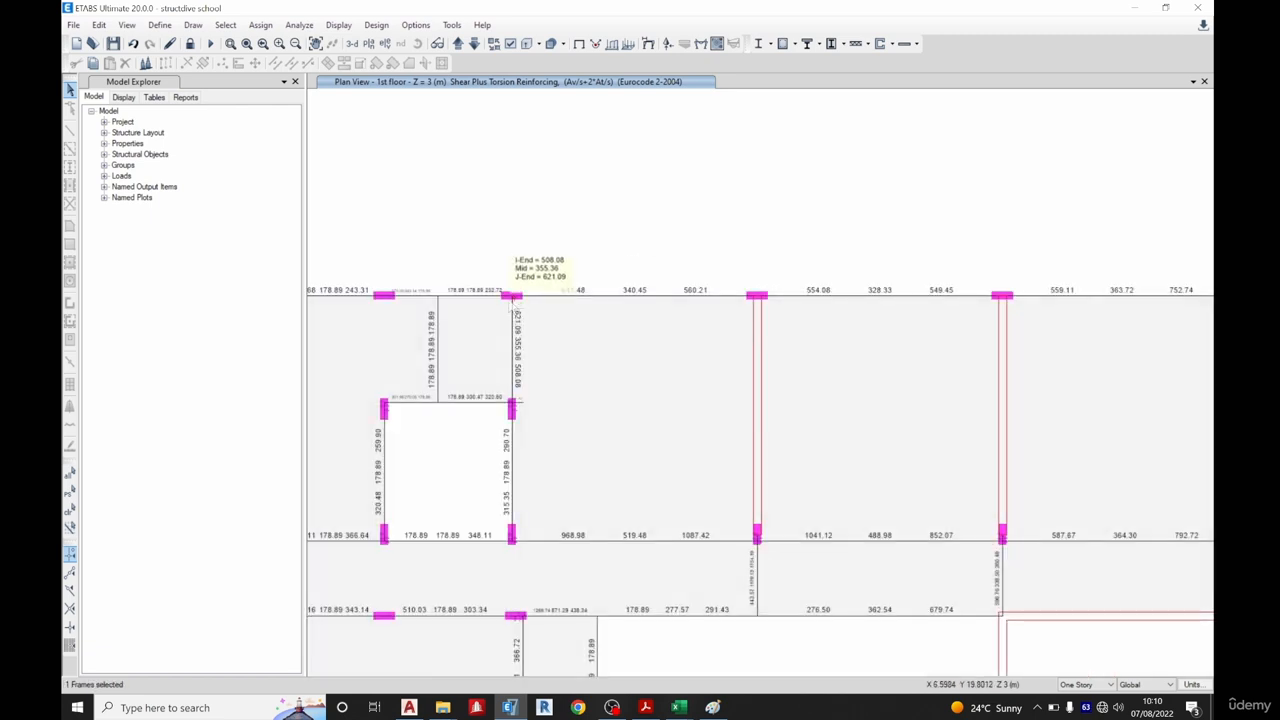
scroll(738, 247, "down", 3)
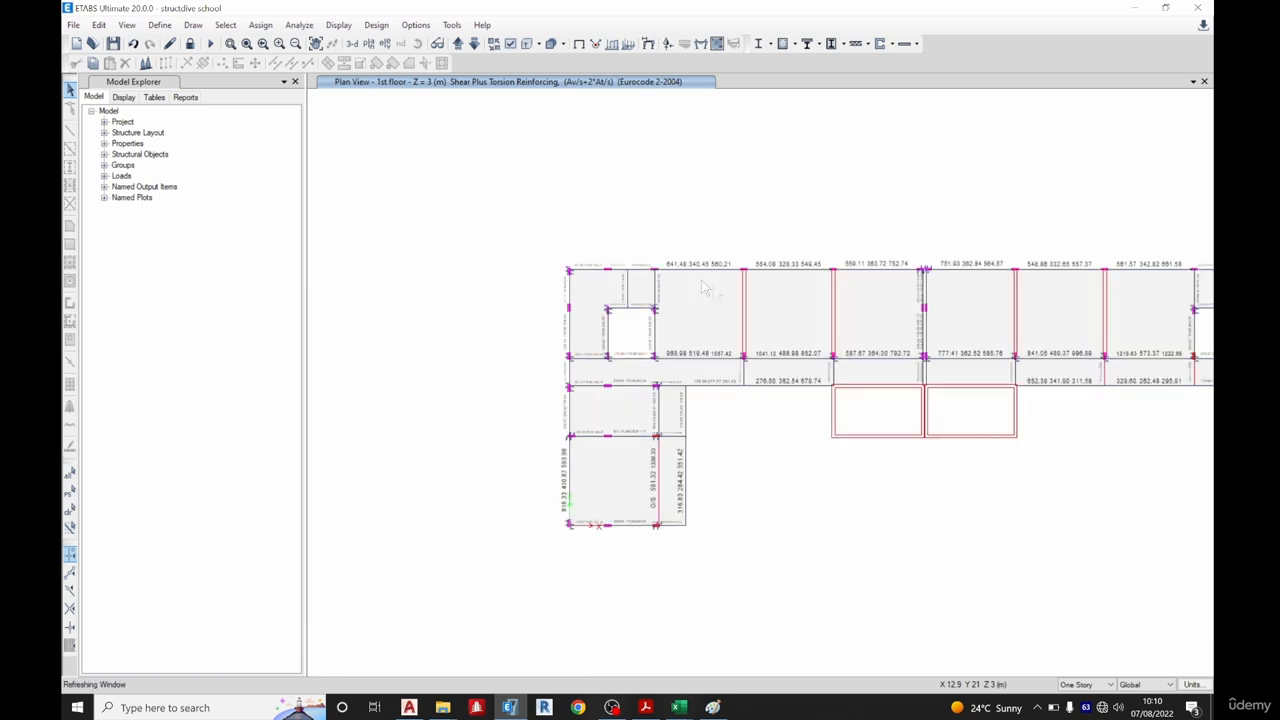
scroll(700, 284, "up", 3)
scroll(676, 281, "down", 3)
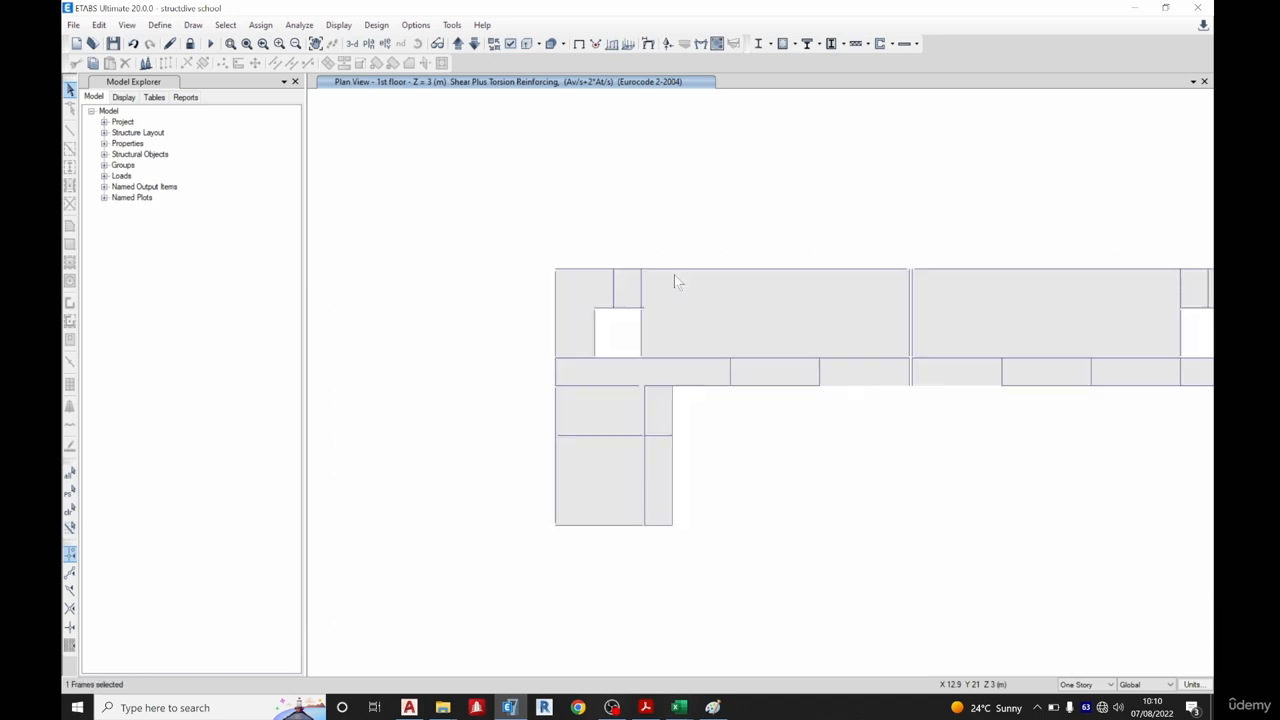
middle_click_drag(885, 343, 738, 338)
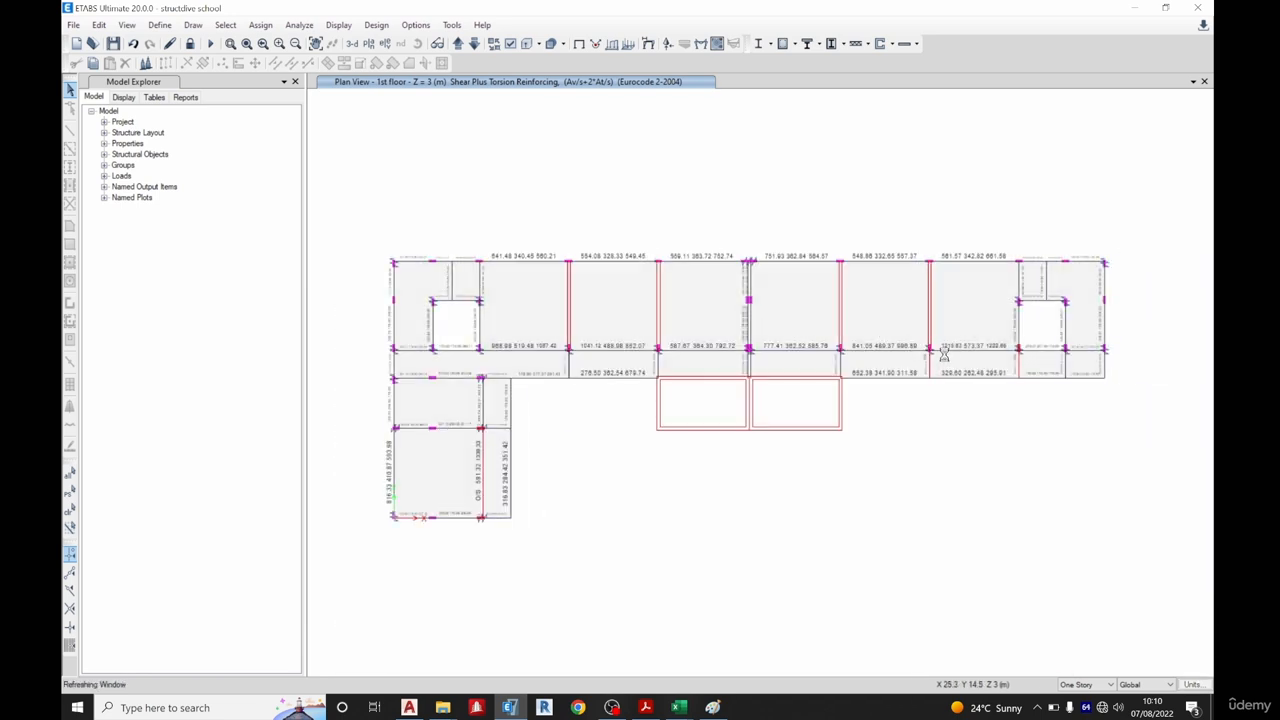
scroll(780, 355, "up", 3)
scroll(760, 352, "up", 3)
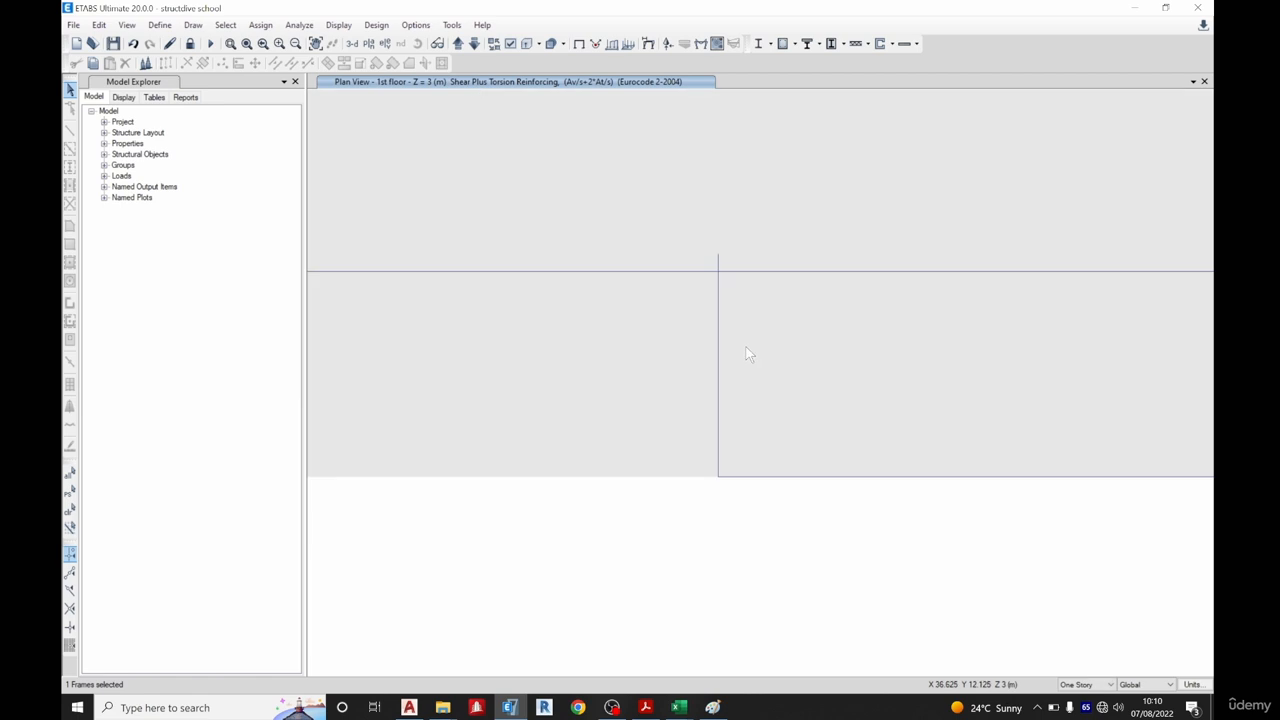
scroll(738, 345, "down", 3)
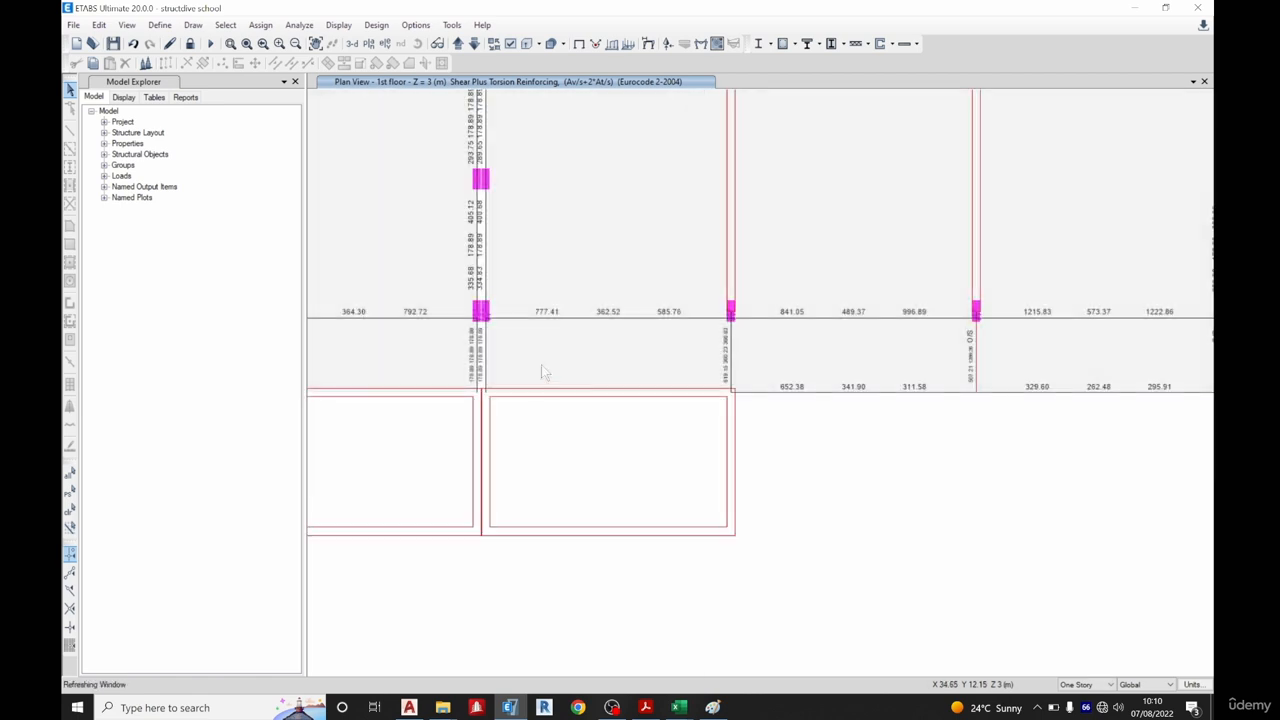
scroll(760, 350, "down", 2)
scroll(906, 305, "up", 3)
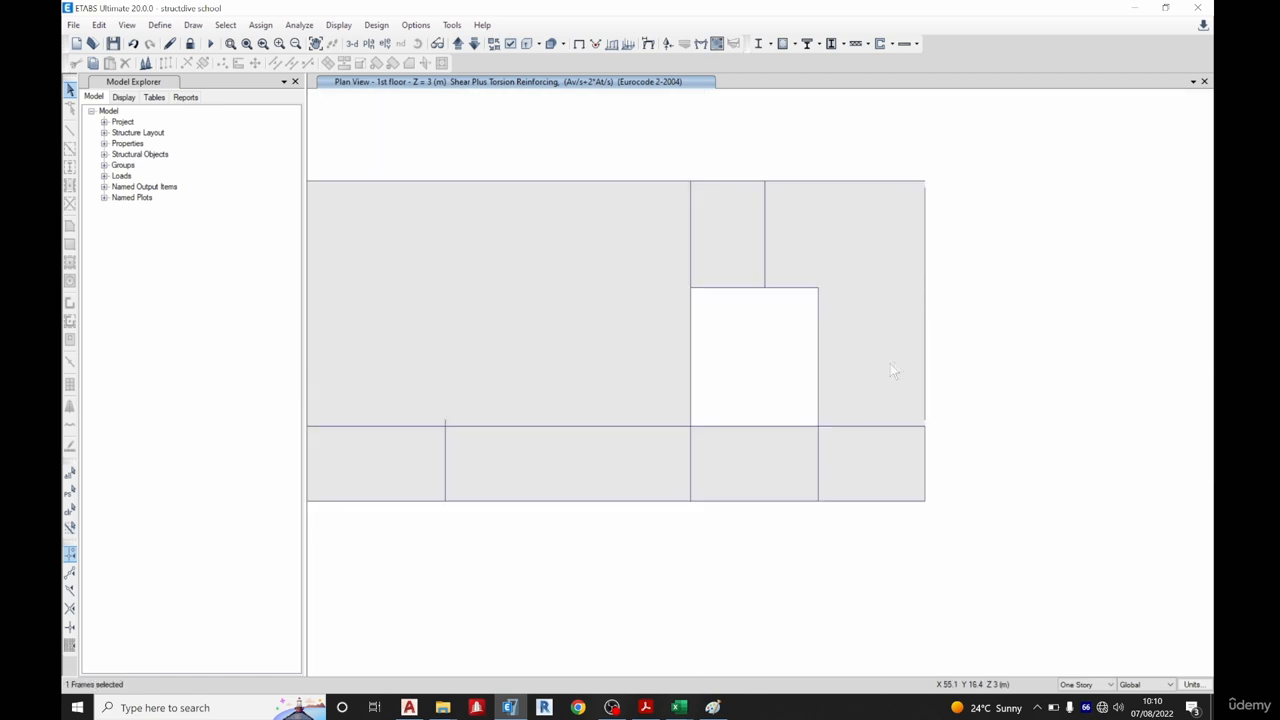
scroll(714, 440, "up", 3)
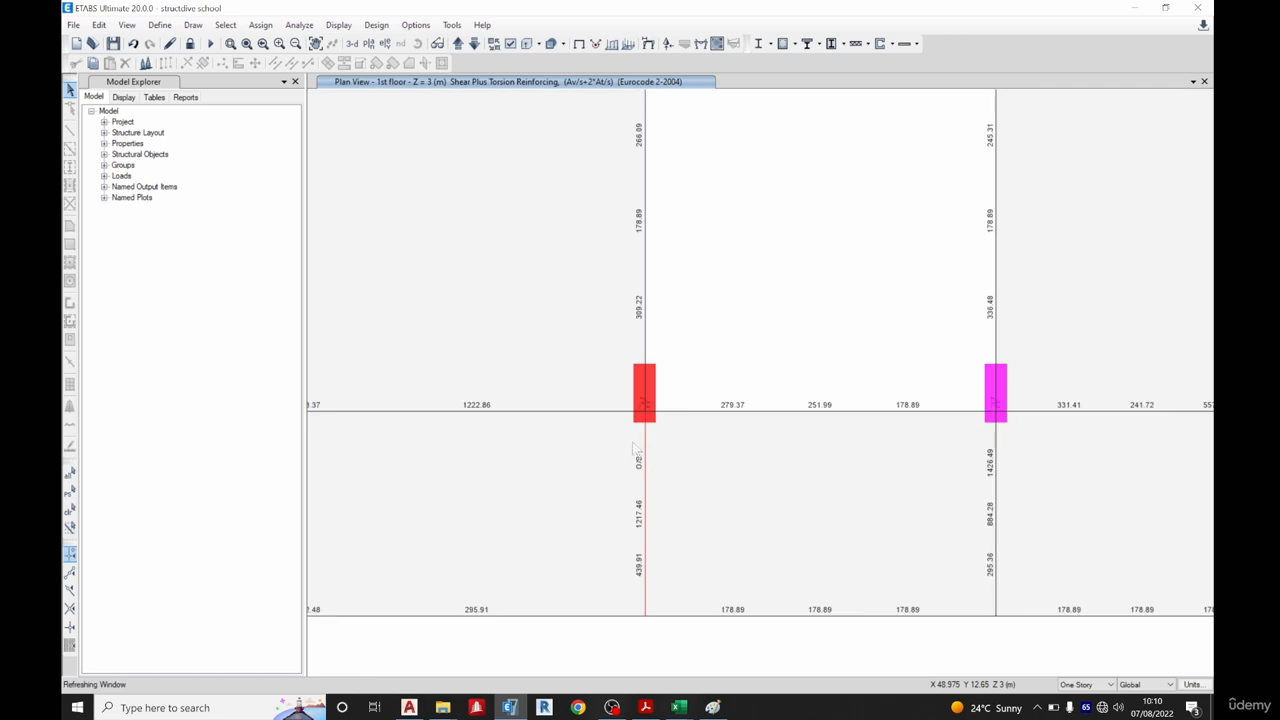
mouse_move(646, 455)
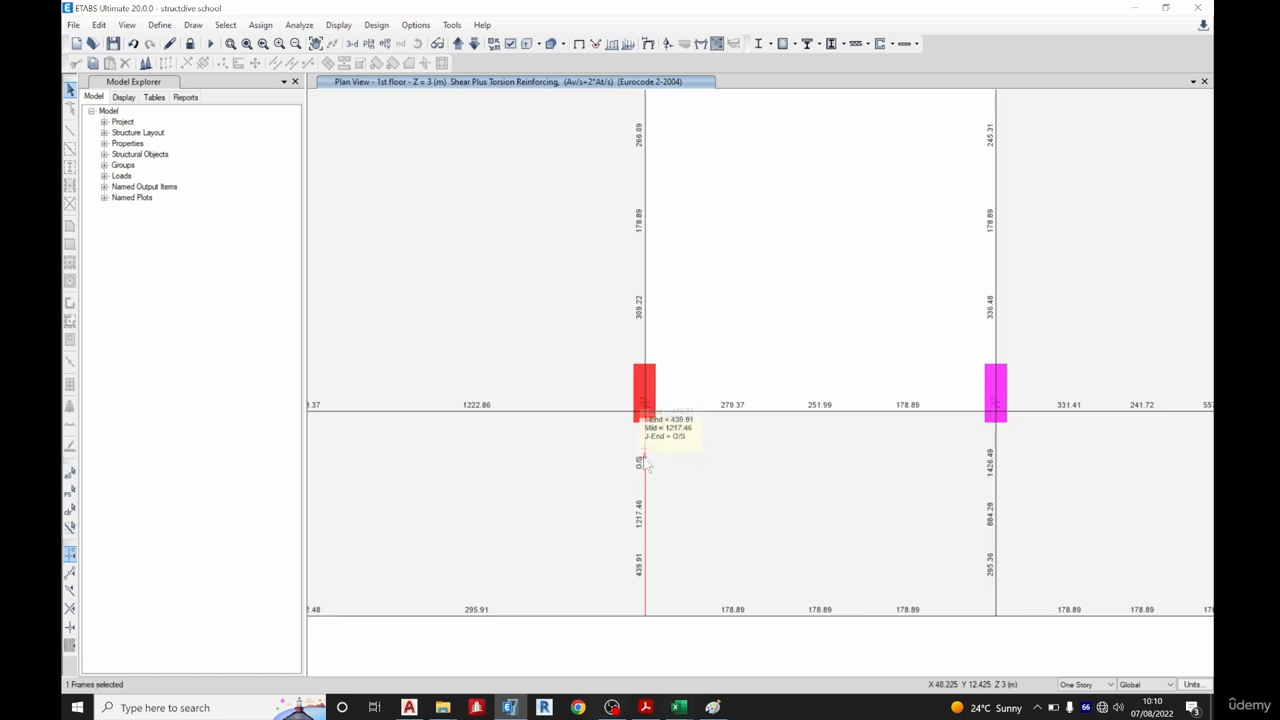
Check the upper-end shear reinforcement of the red beam in the plan's lower-left wing and enter 1340 as AREA ETABS in the Excel sheet.
scroll(646, 455, "down", 3)
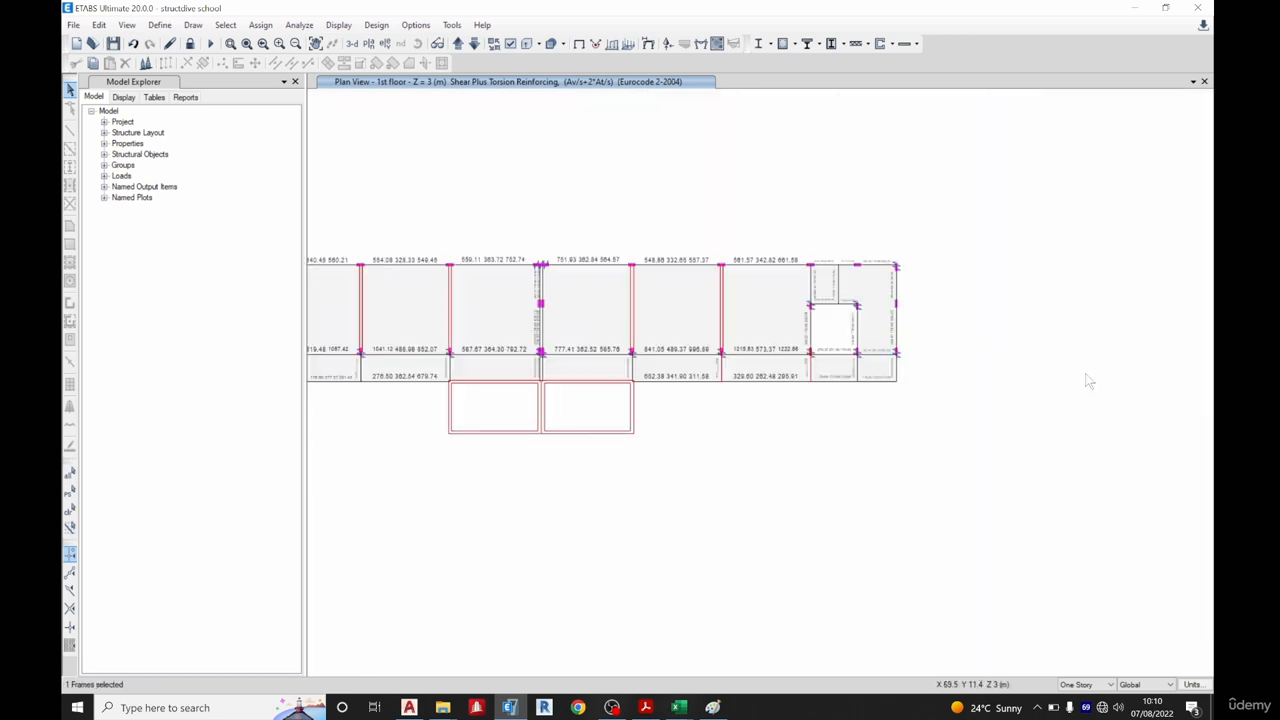
scroll(1088, 378, "down", 2)
scroll(773, 398, "up", 5)
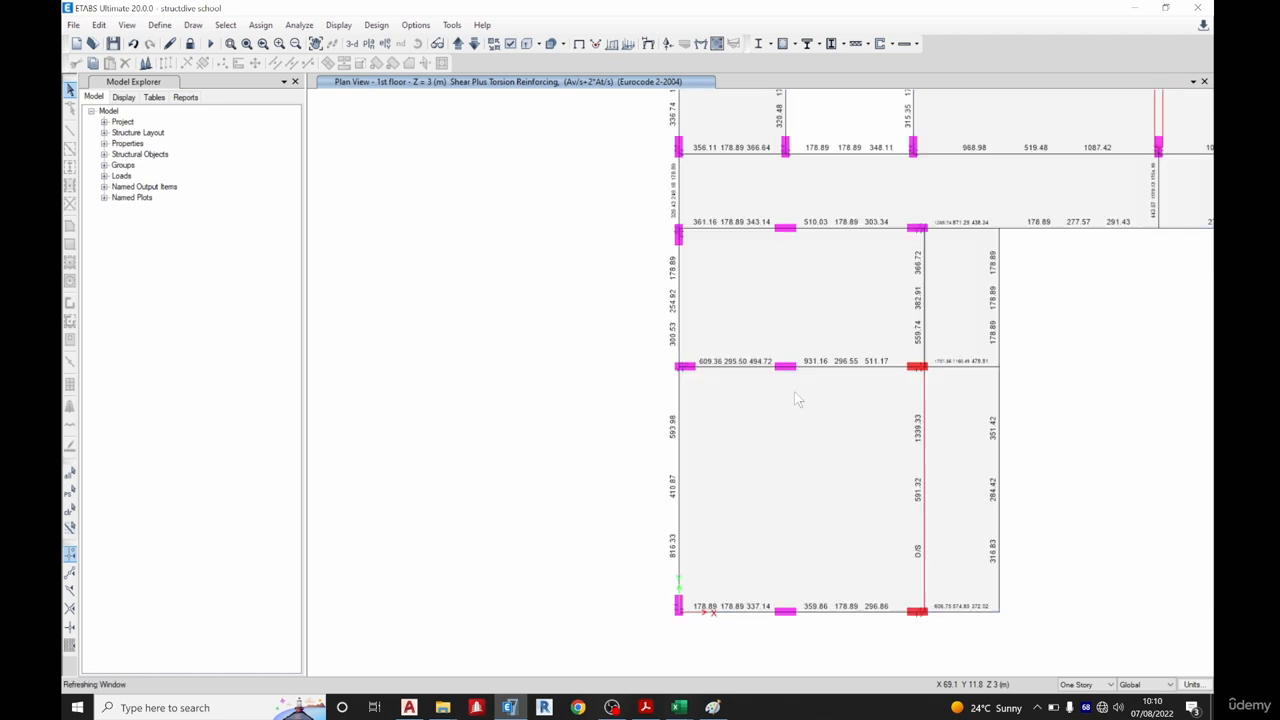
scroll(928, 450, "up", 2)
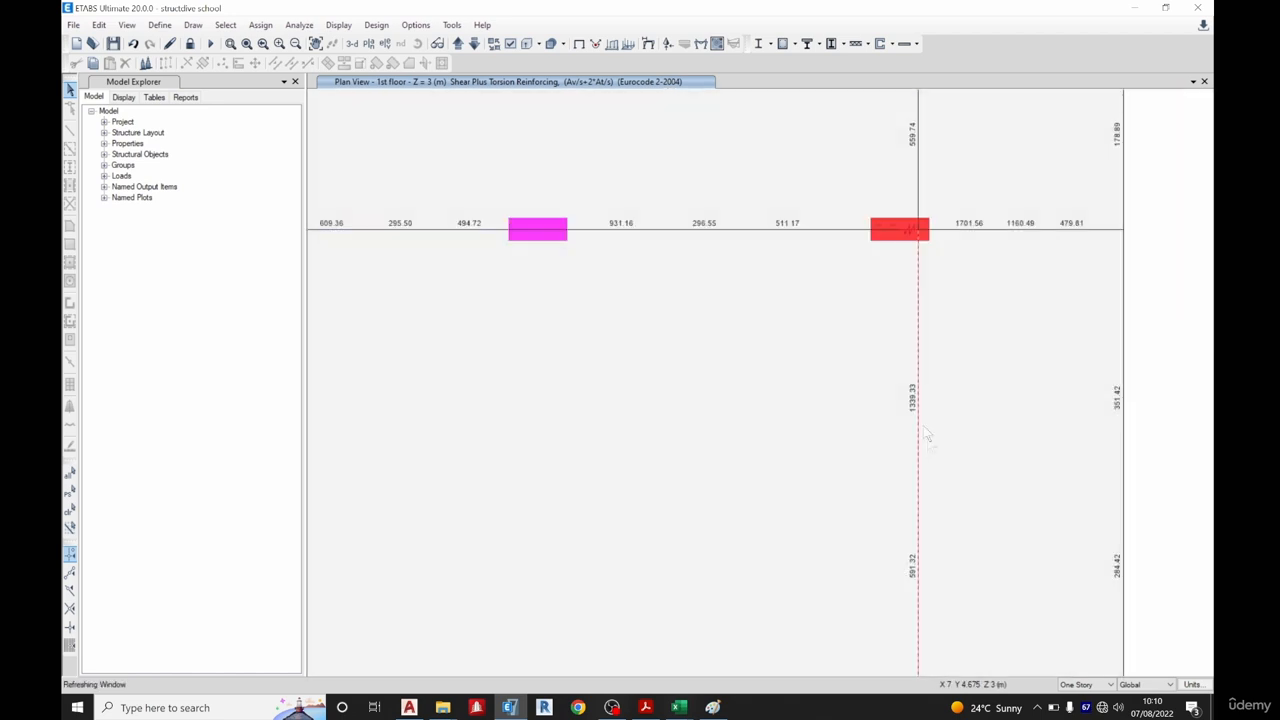
mouse_move(921, 415)
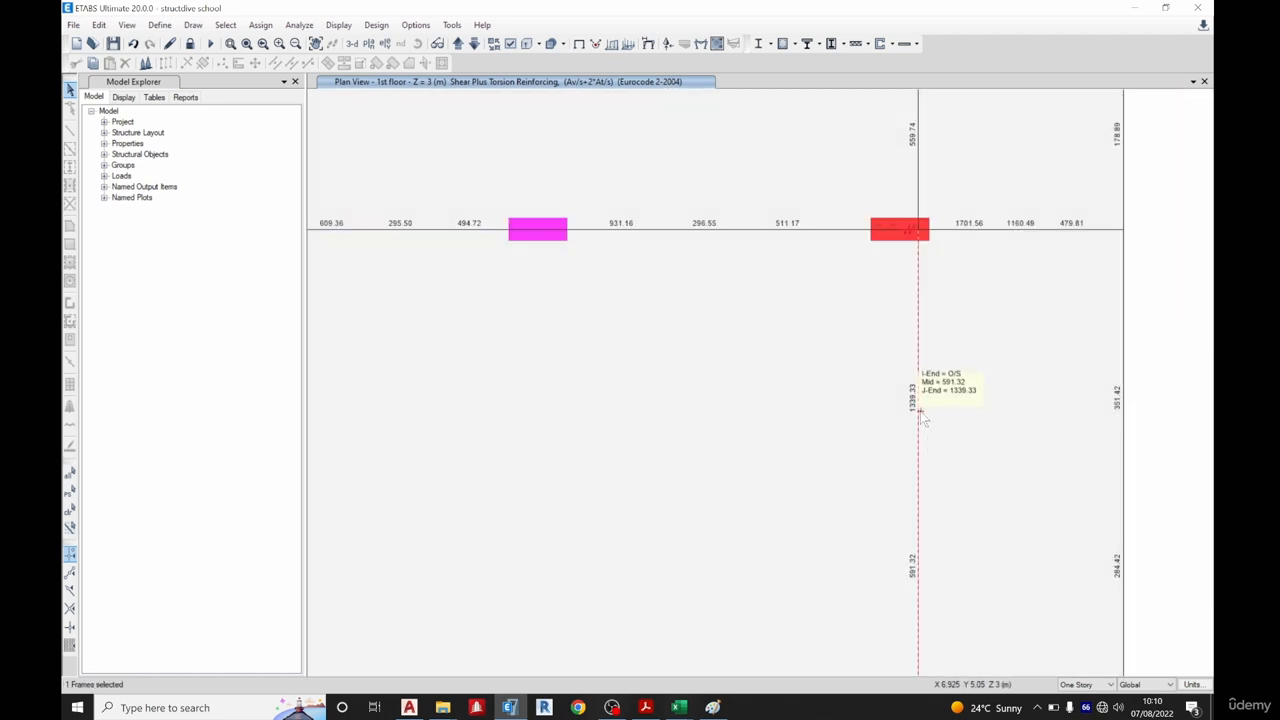
mouse_move(679, 708)
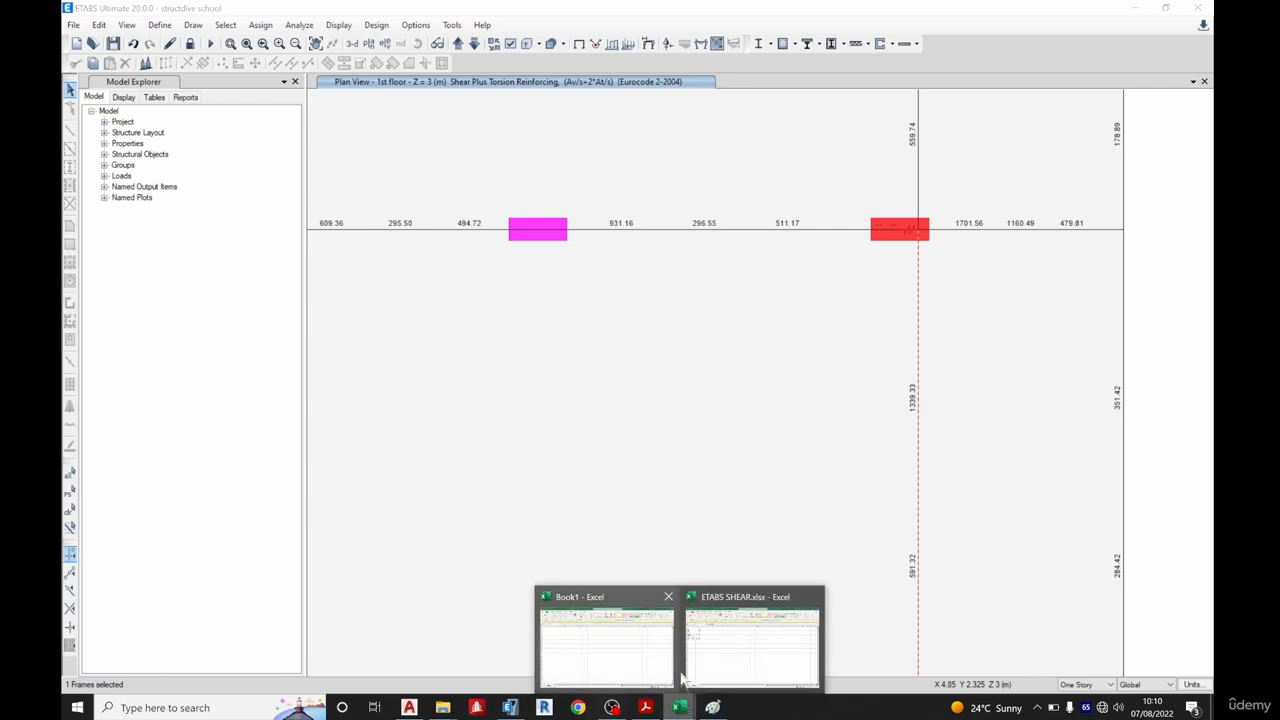
left_click(720, 655)
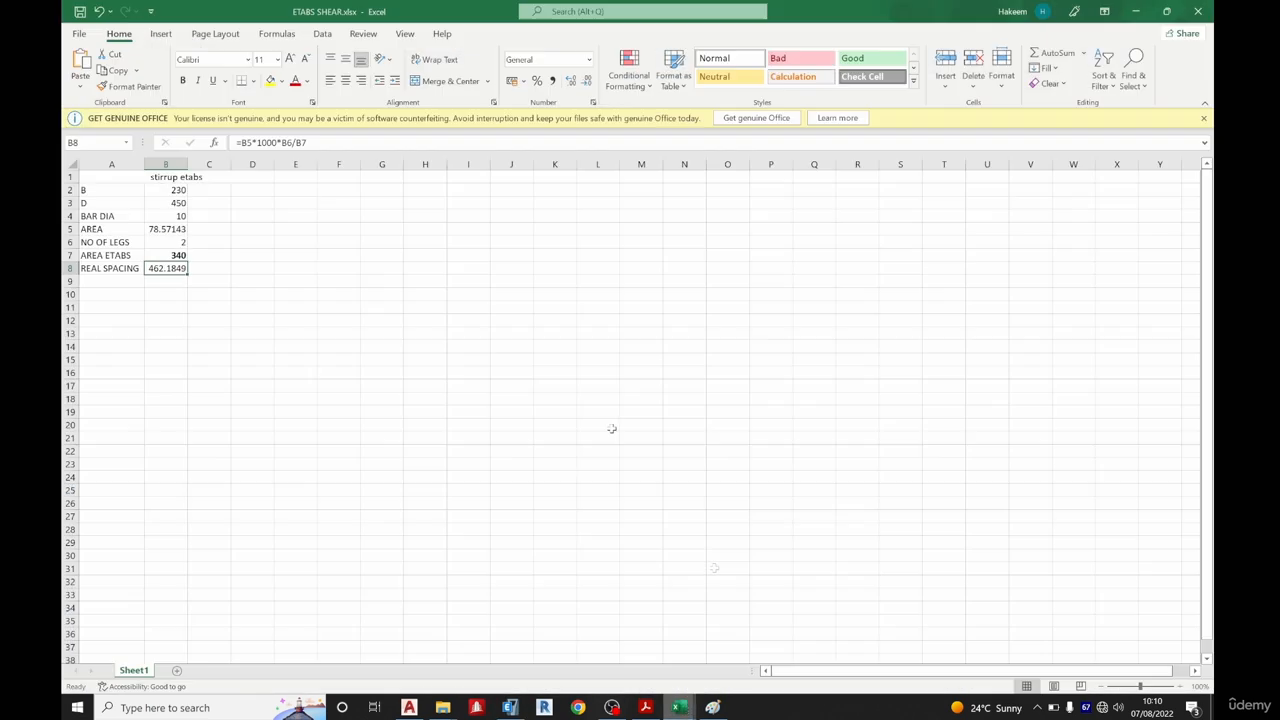
left_click(172, 256)
type("1")
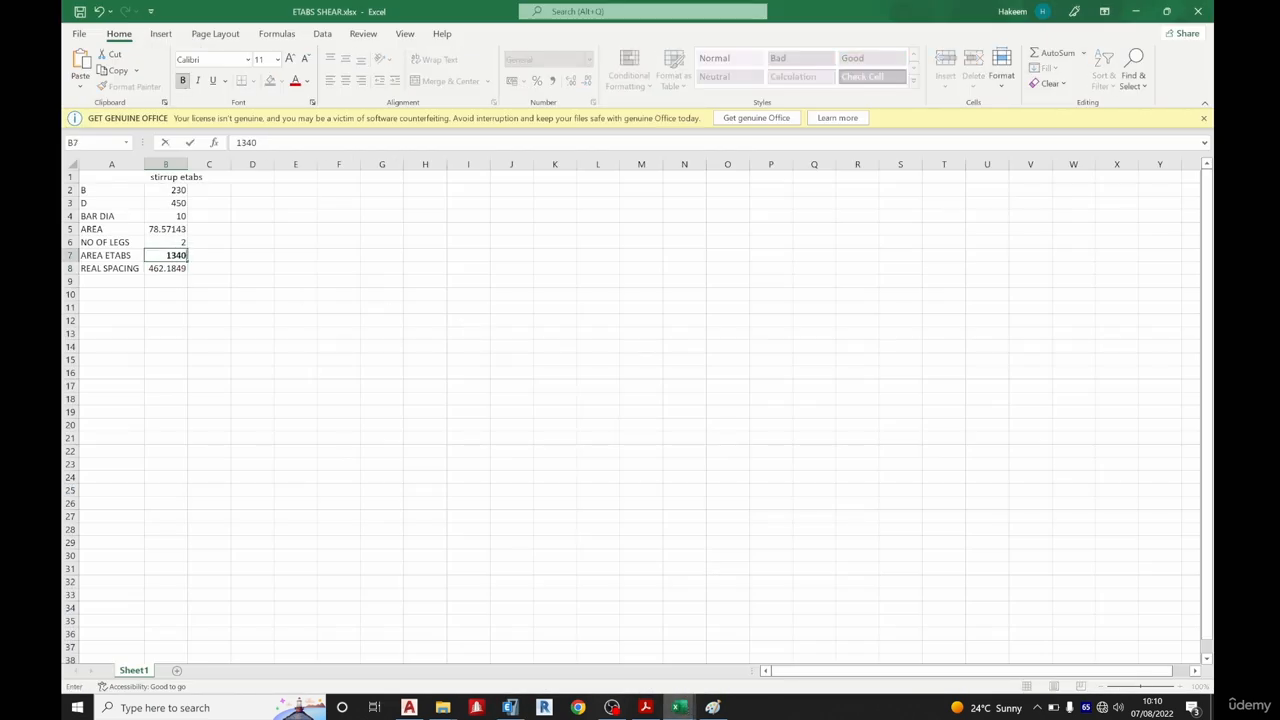
key("Return")
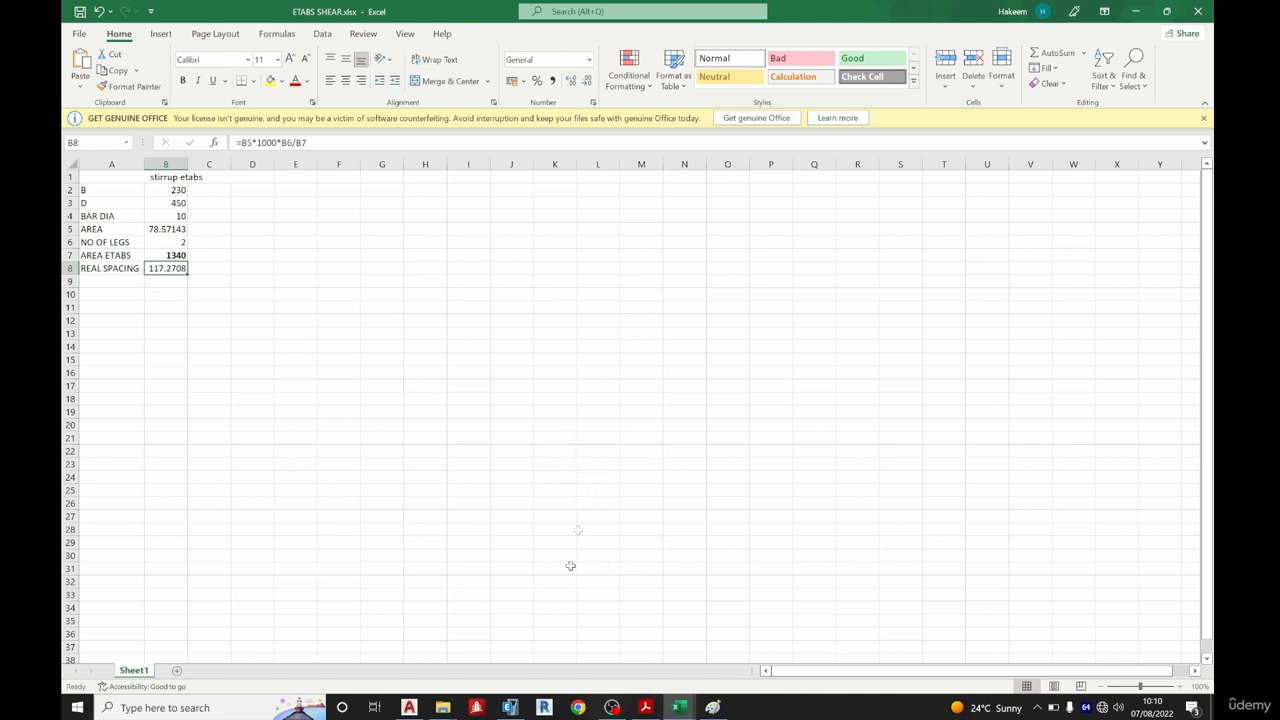
Return to ETABS and review the lower-left wing's red beam, followed by the shear reinforcement of the main block's beams.
left_click(510, 707)
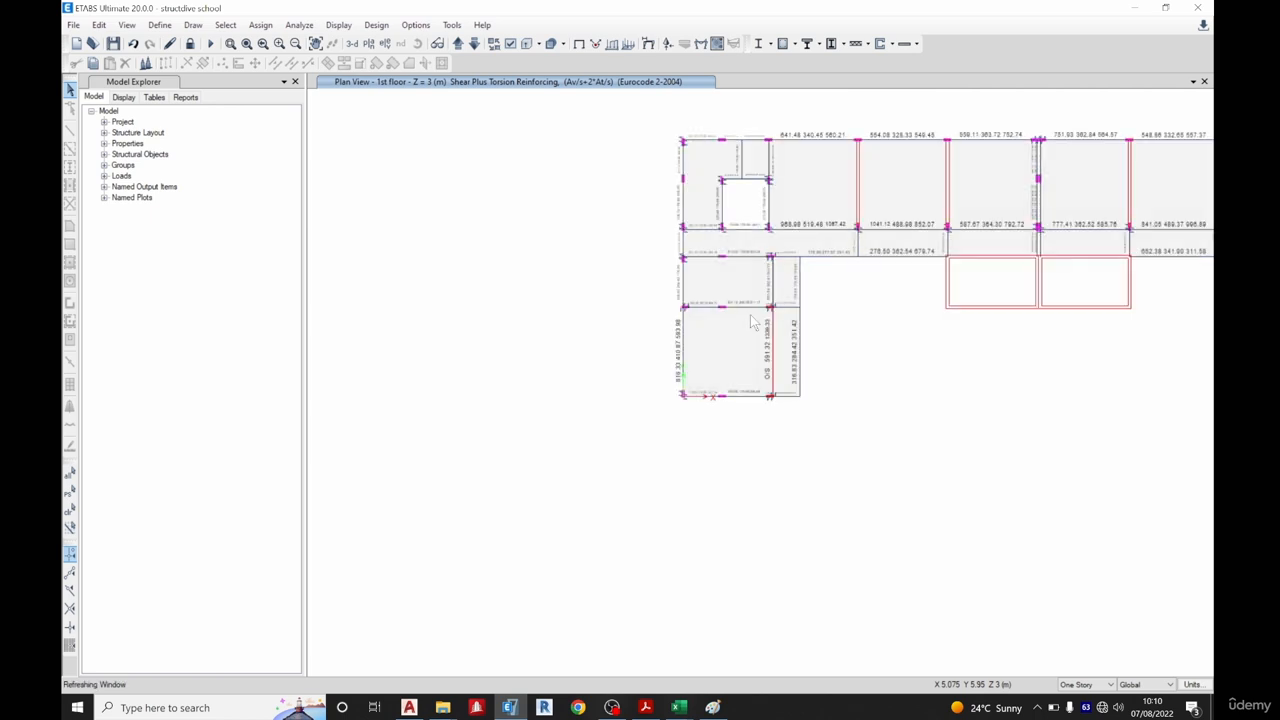
left_click(771, 340)
scroll(771, 340, "up", 3)
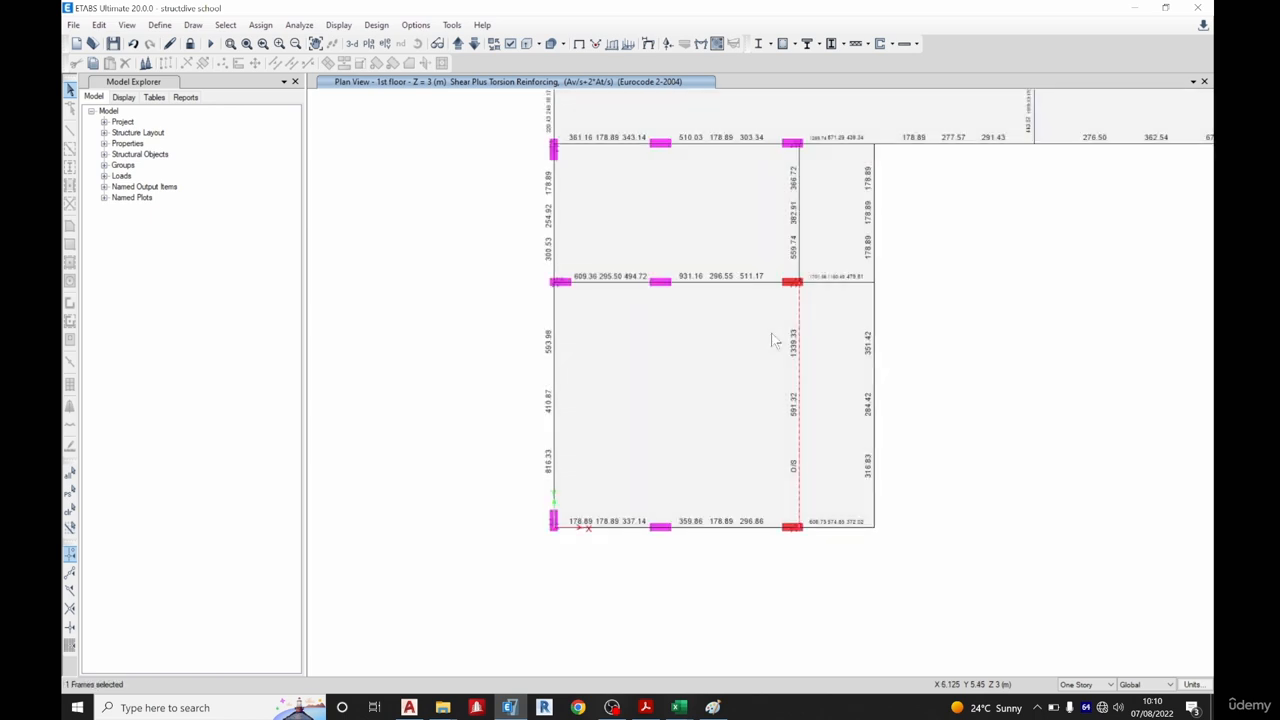
scroll(690, 398, "down", 3)
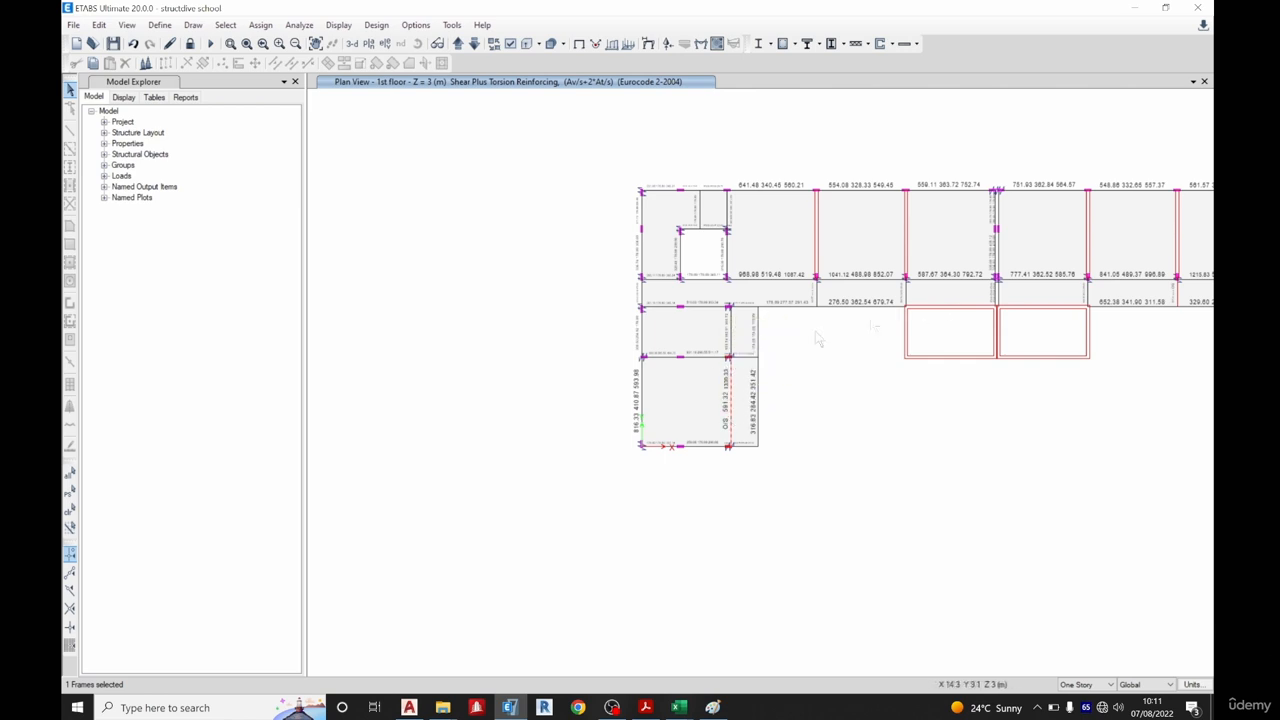
scroll(516, 222, "down", 3)
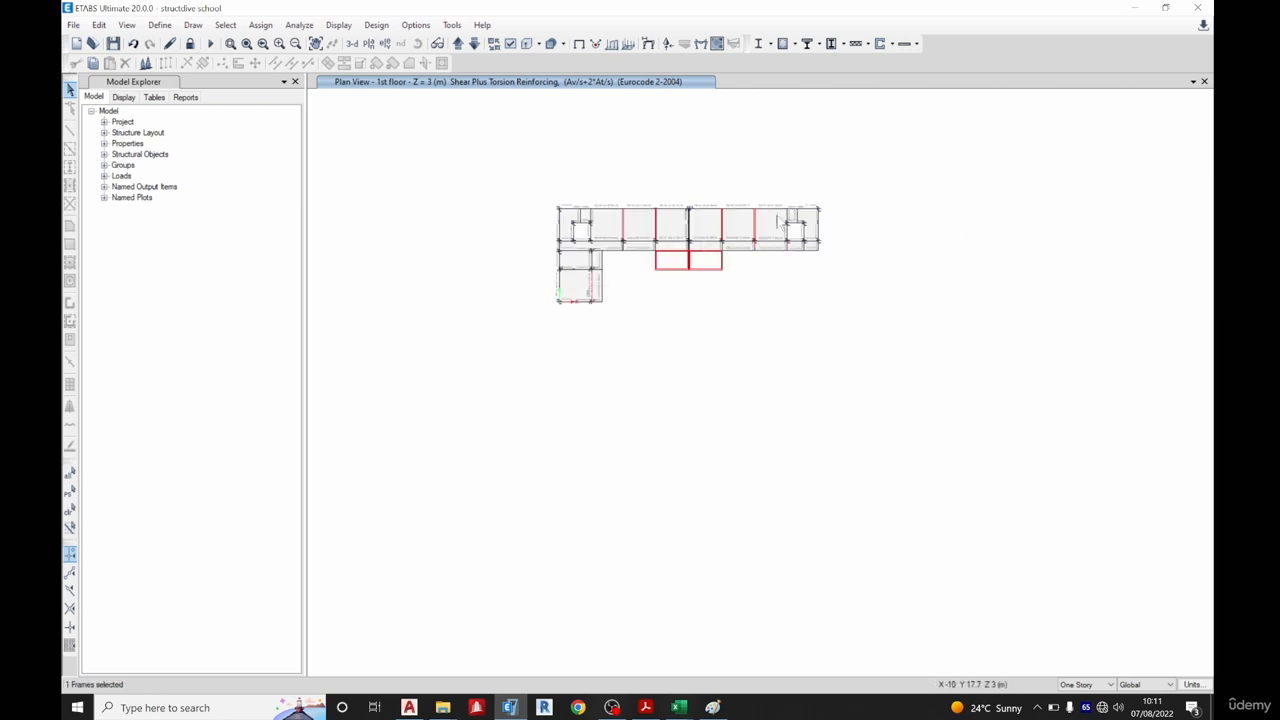
scroll(856, 220, "up", 3)
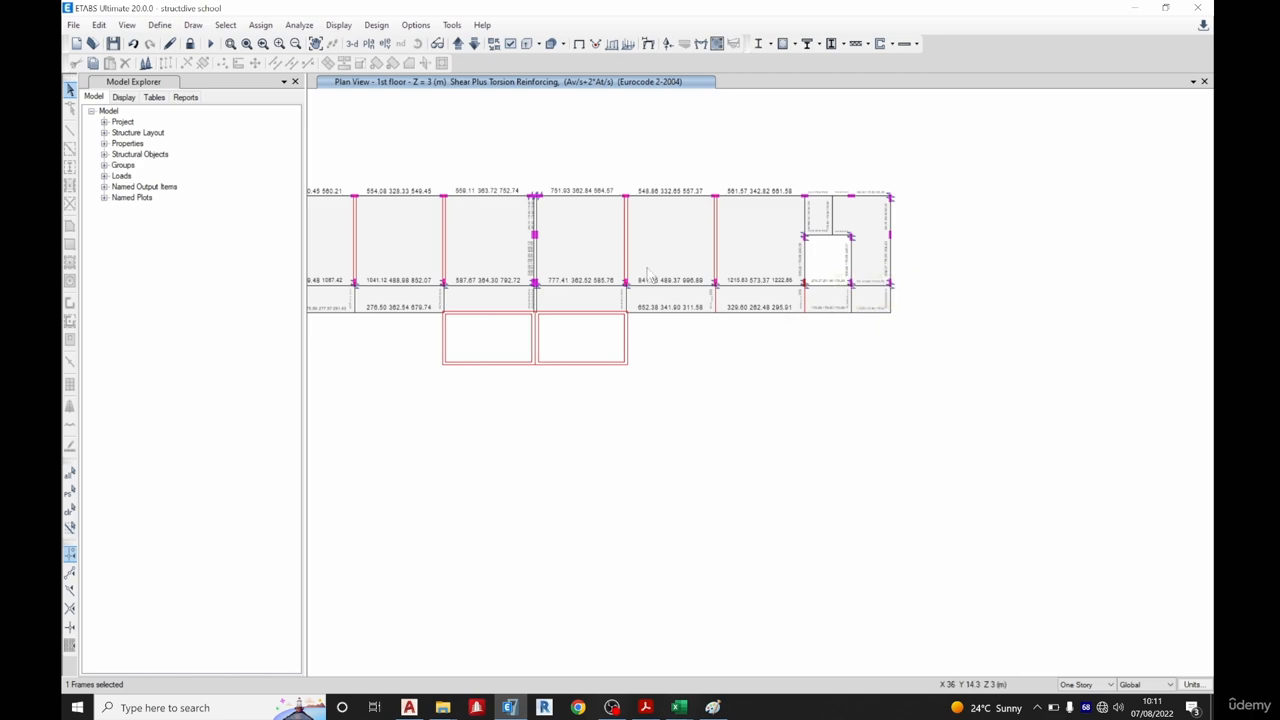